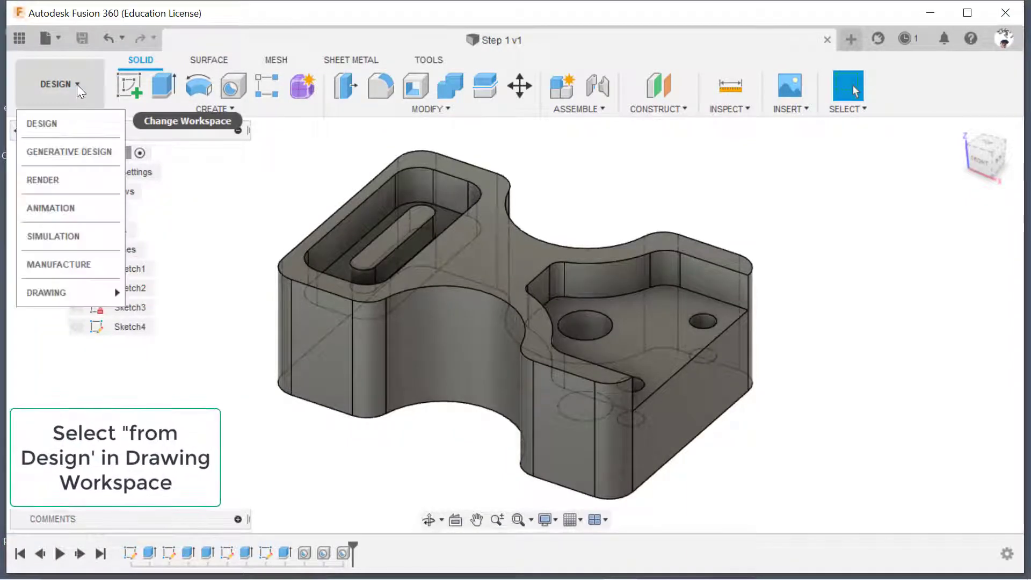
Step: Start a new drawing from the part via Drawing > From Design
click(76, 85)
mouse_move(47, 292)
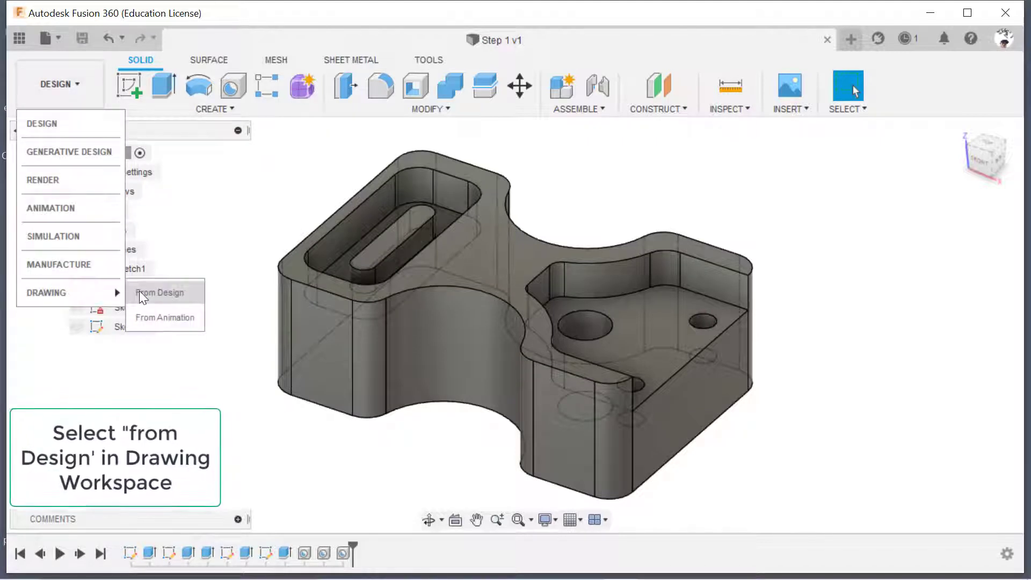
click(138, 292)
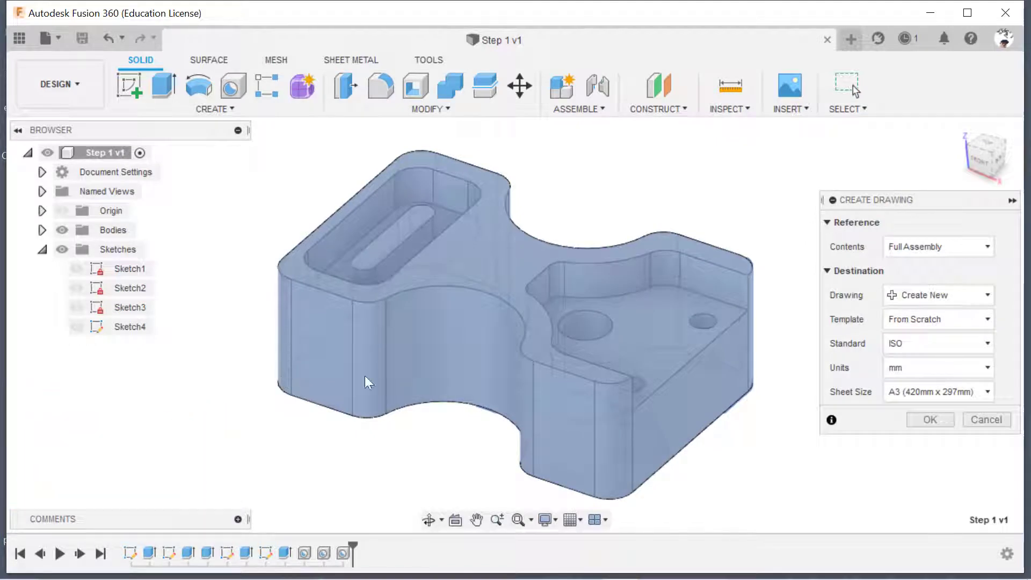
Step: Confirm the ISO, mm, A3 settings so the blank sheet with title block loads
click(940, 420)
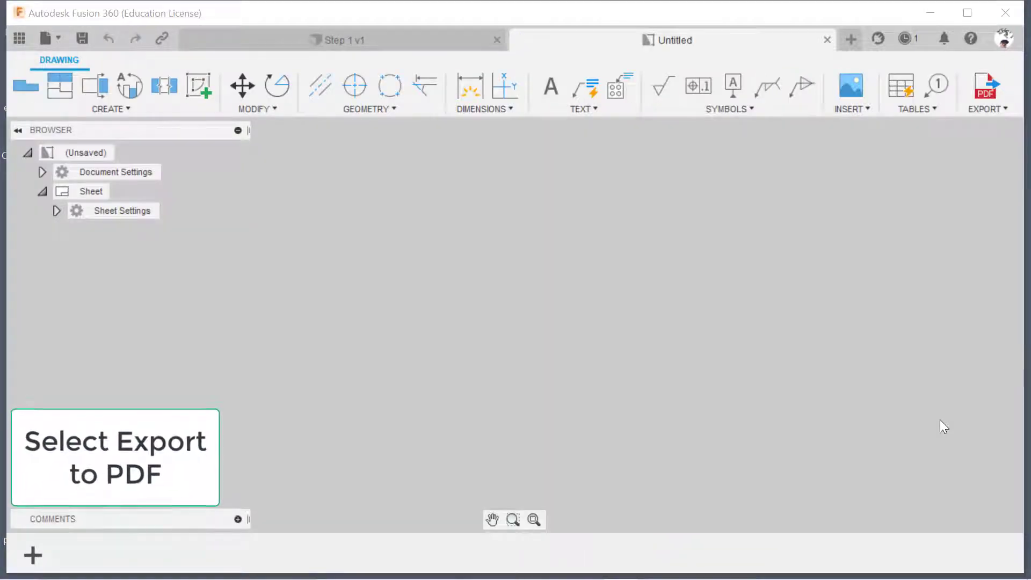
click(987, 99)
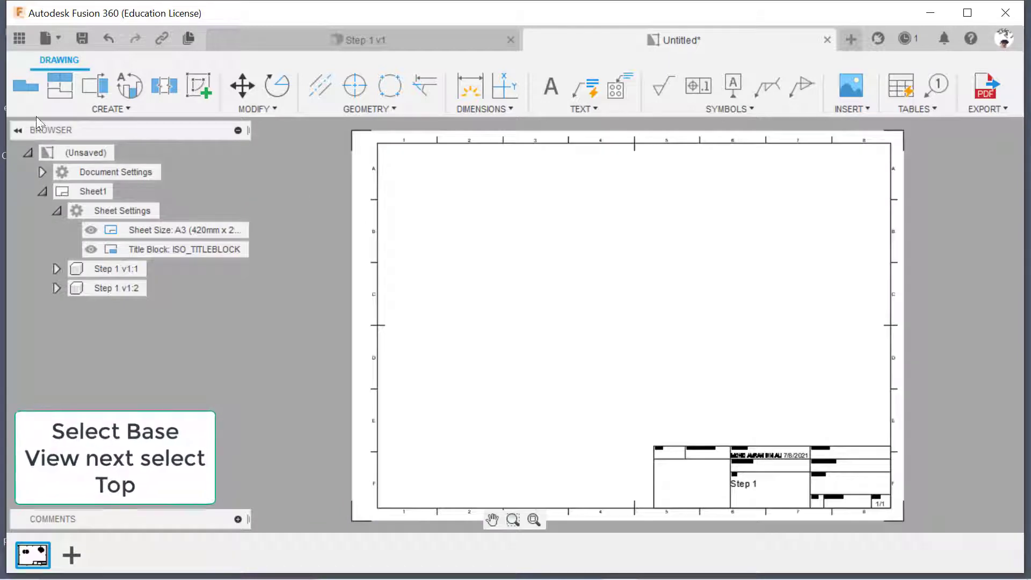
Step: Place a 1:1 Top-orientation base view of the buckle on the A3 sheet
click(95, 110)
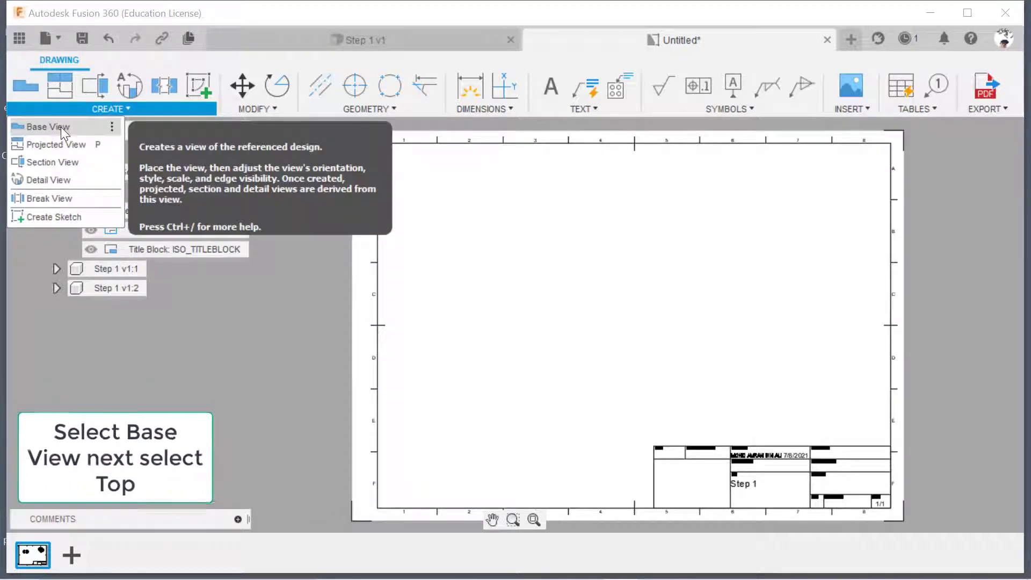
click(85, 126)
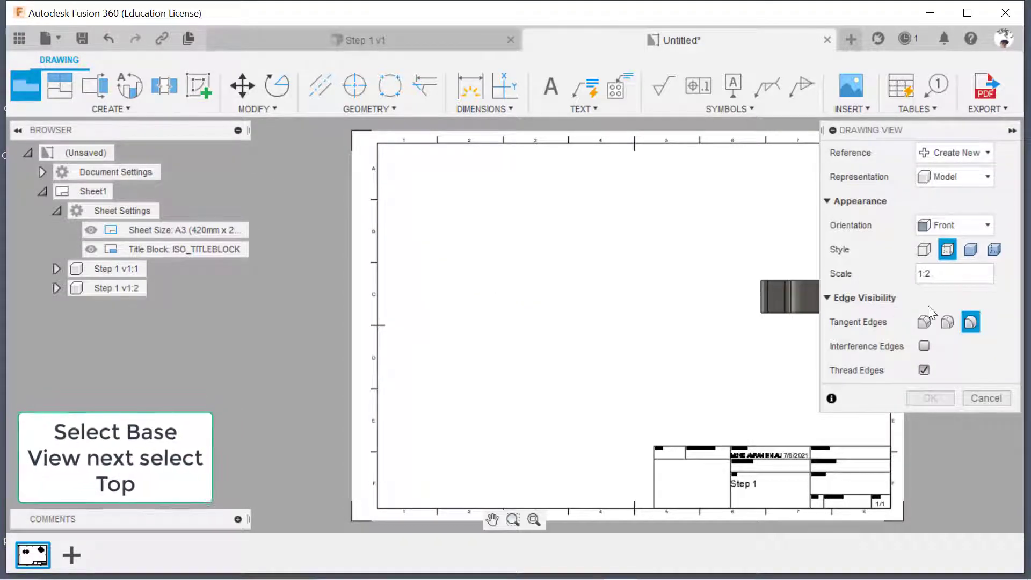
click(1003, 274)
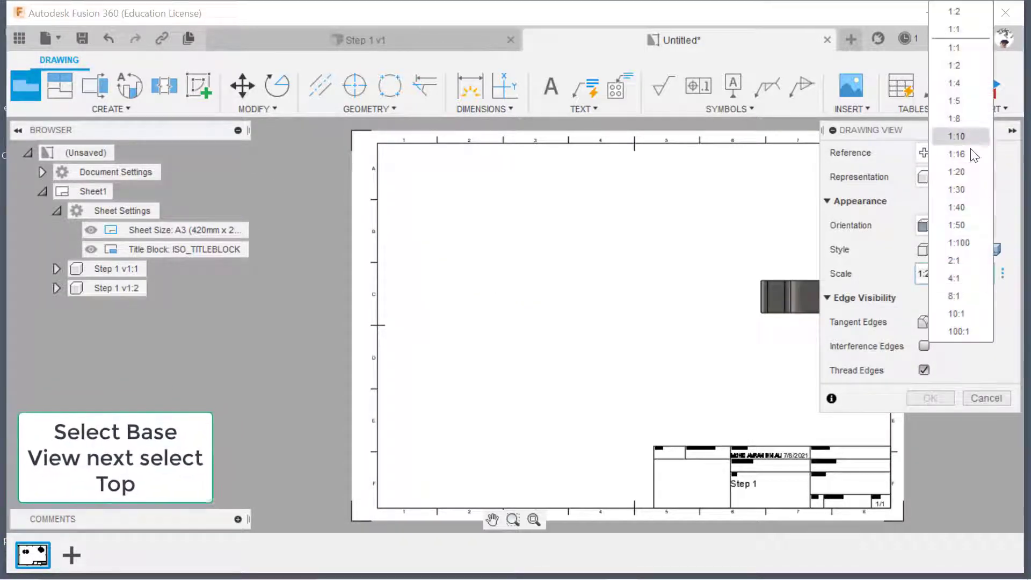
click(956, 50)
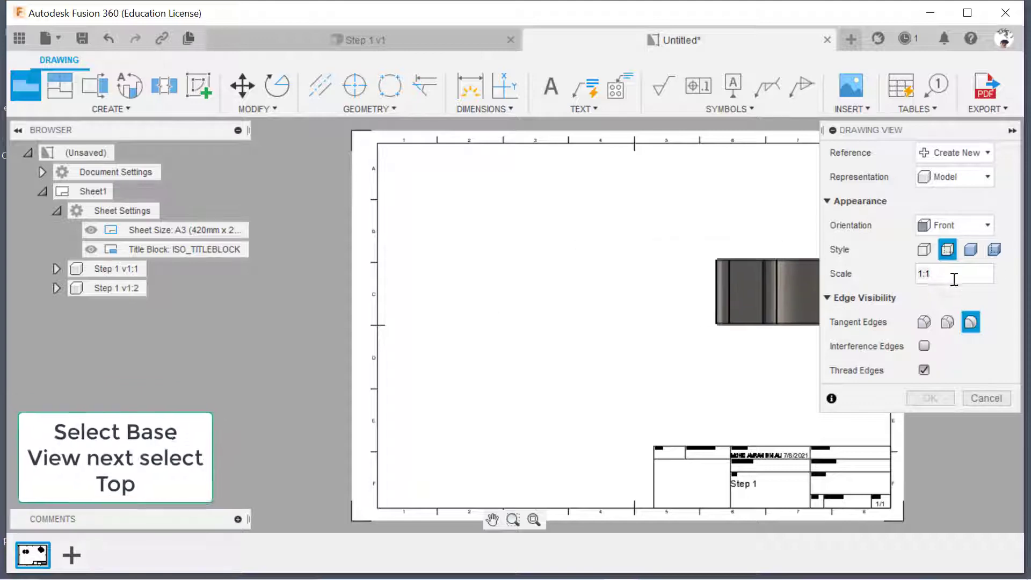
click(949, 232)
click(949, 316)
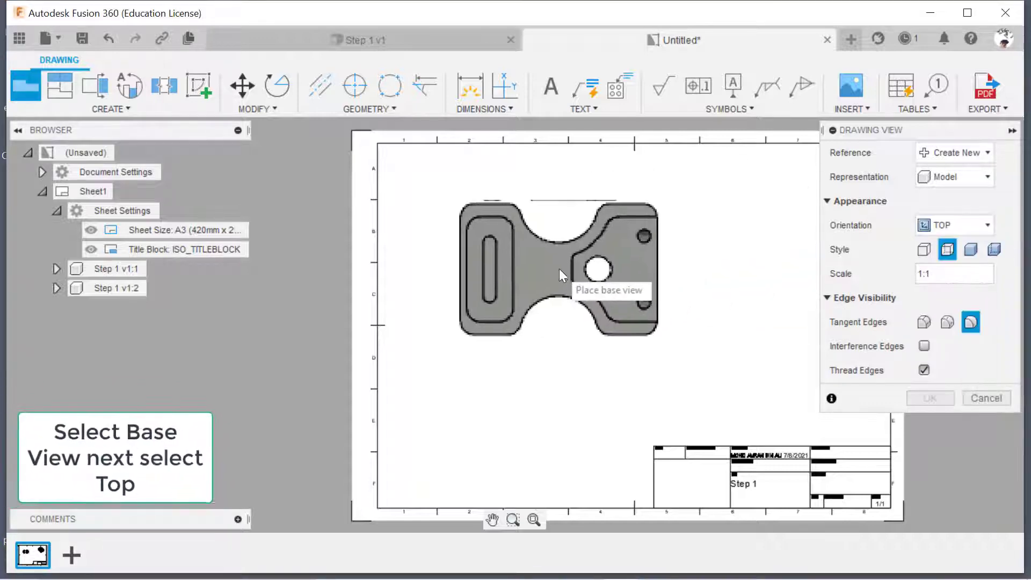
click(536, 253)
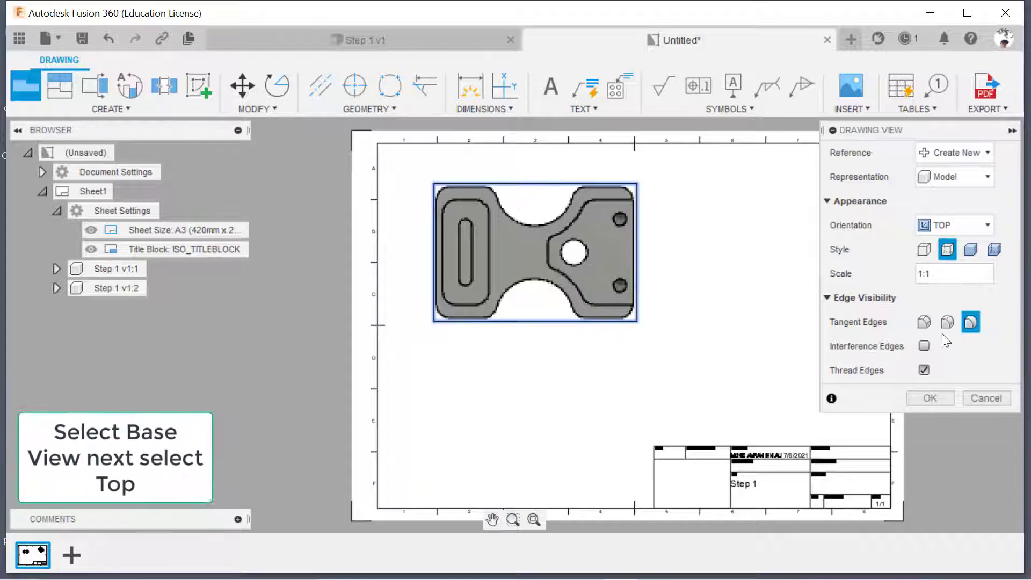
click(934, 398)
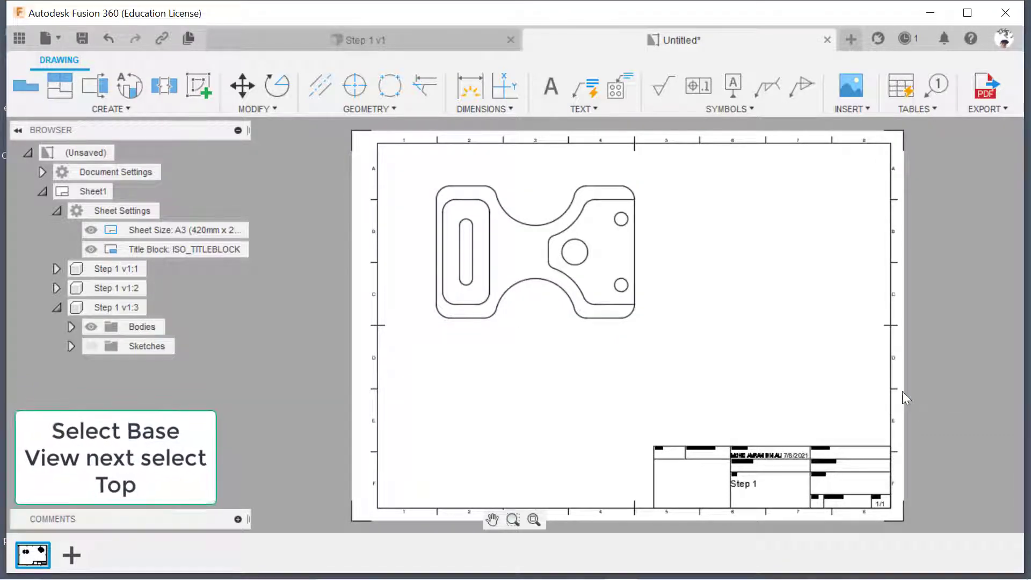
Step: Move the top view lower on the sheet
key(p)
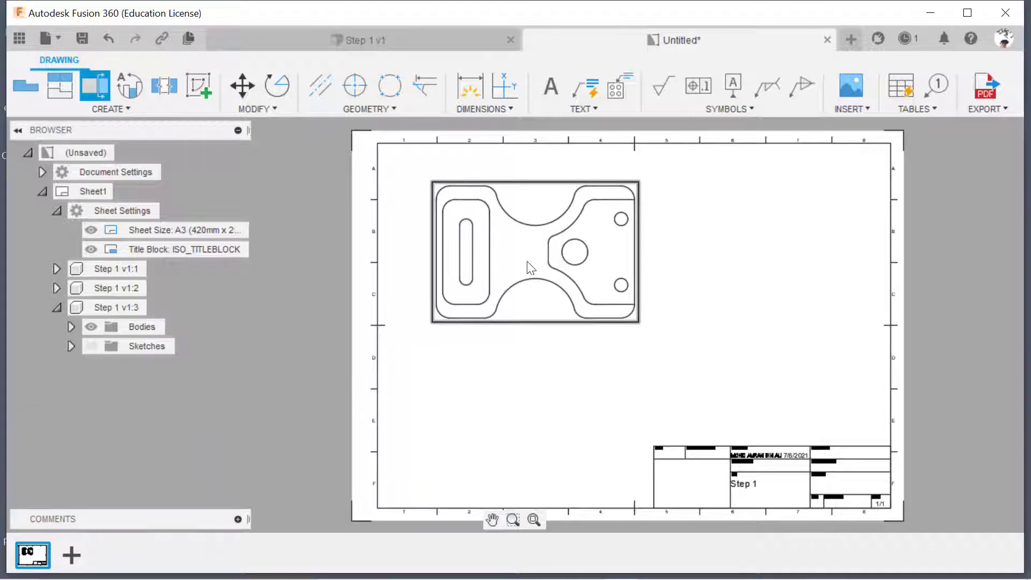
click(531, 267)
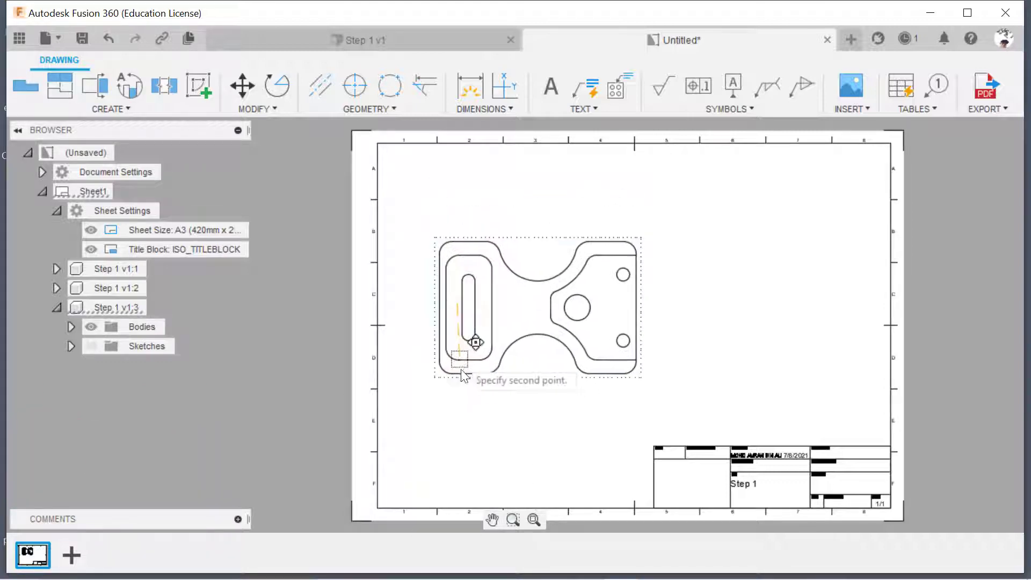
click(460, 370)
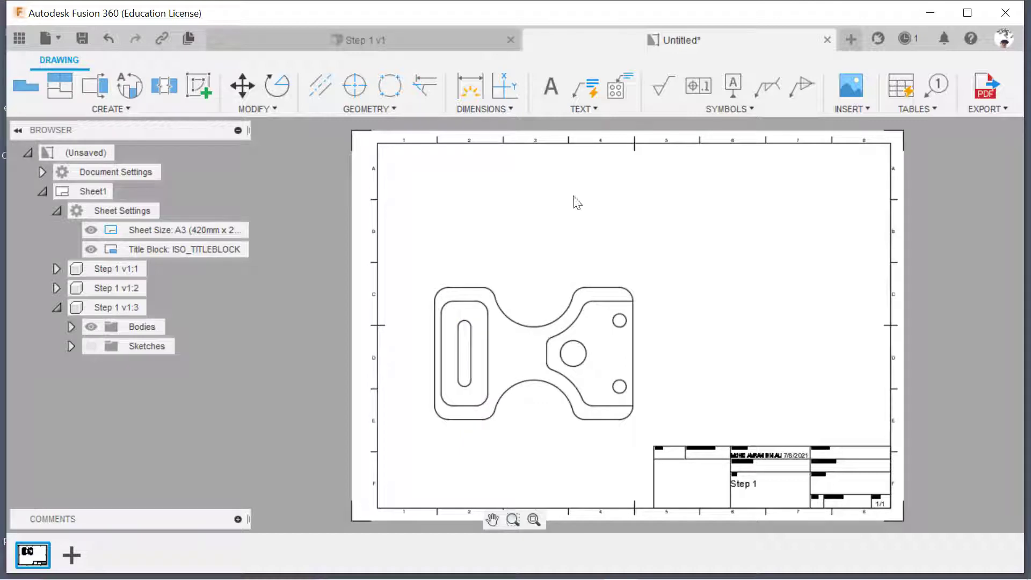
Step: Create section A-A with a horizontal cut across the top view, placed above it
click(80, 92)
click(580, 359)
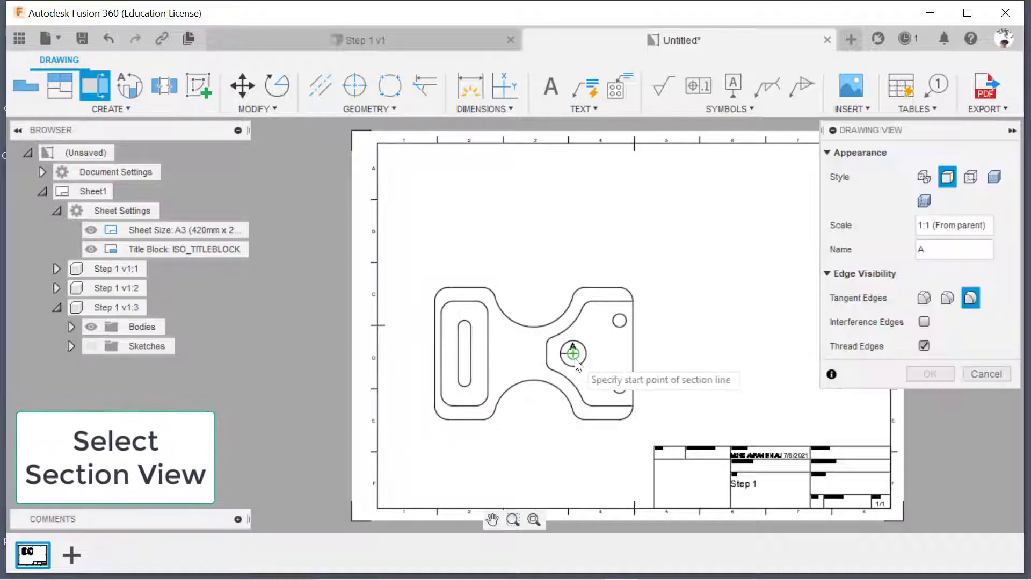
click(416, 354)
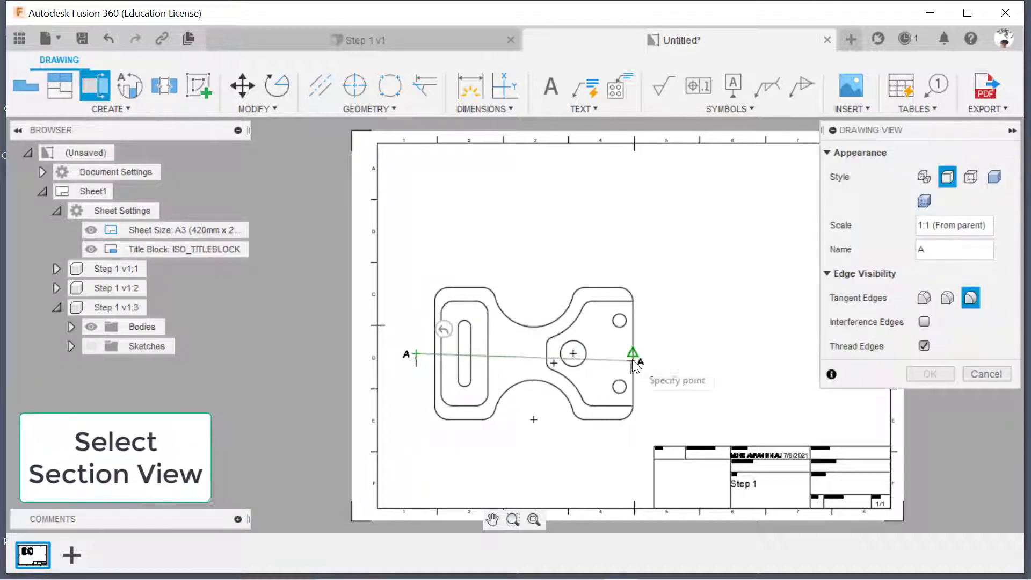
click(657, 354)
key(Return)
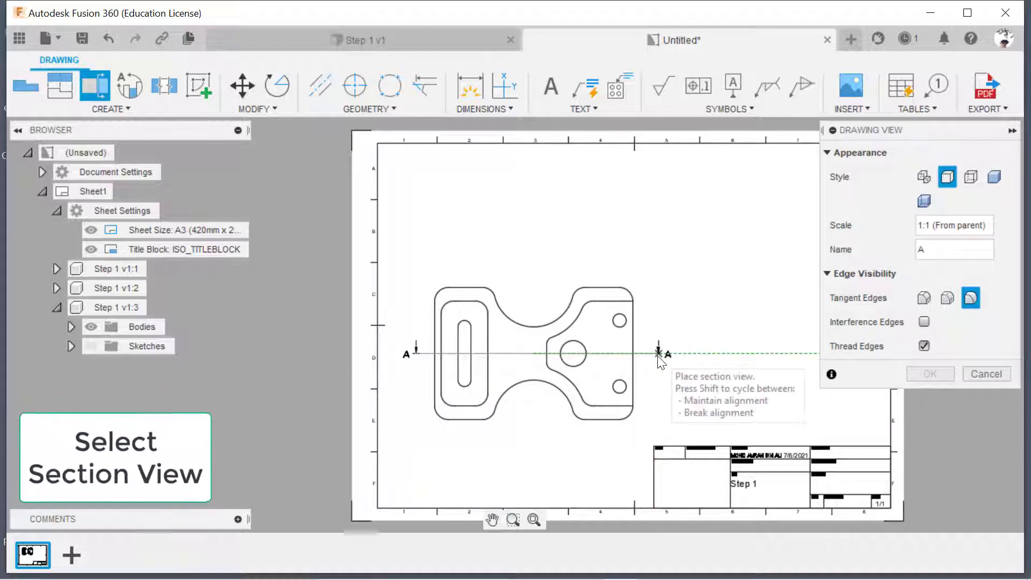
click(652, 211)
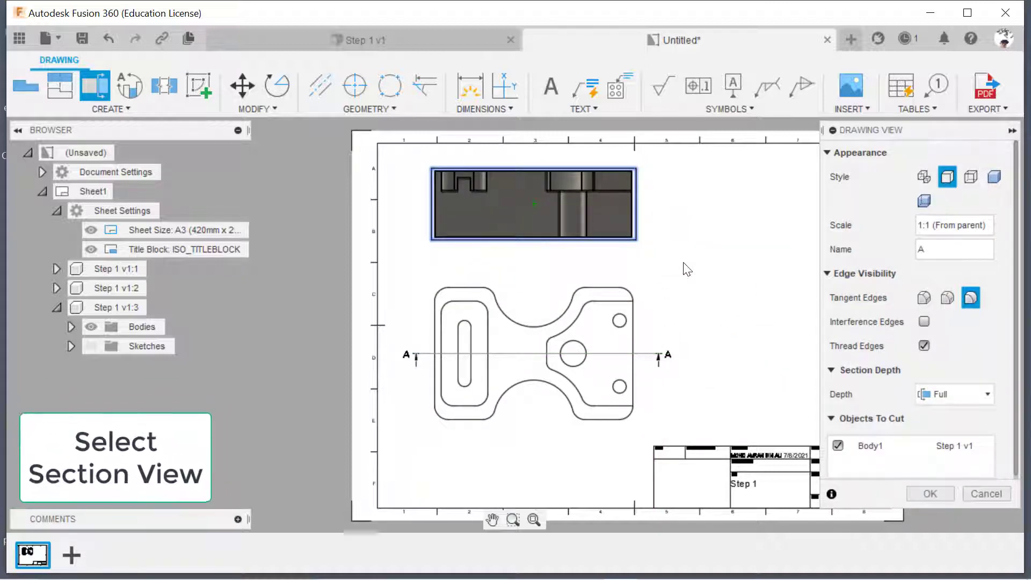
click(926, 503)
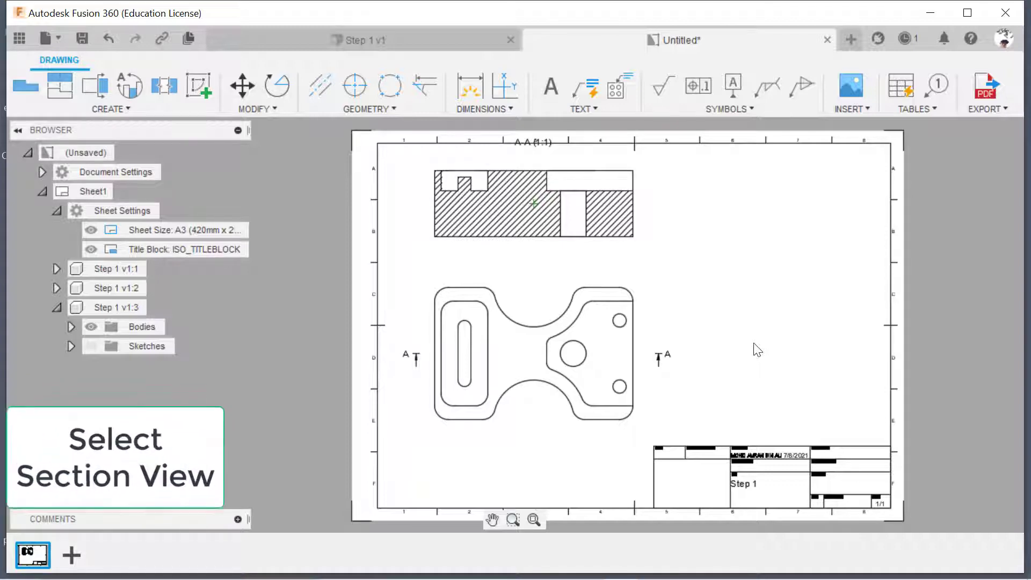
click(533, 142)
Step: Drop the A-A (1:1) label below the section and shift both views right
click(533, 237)
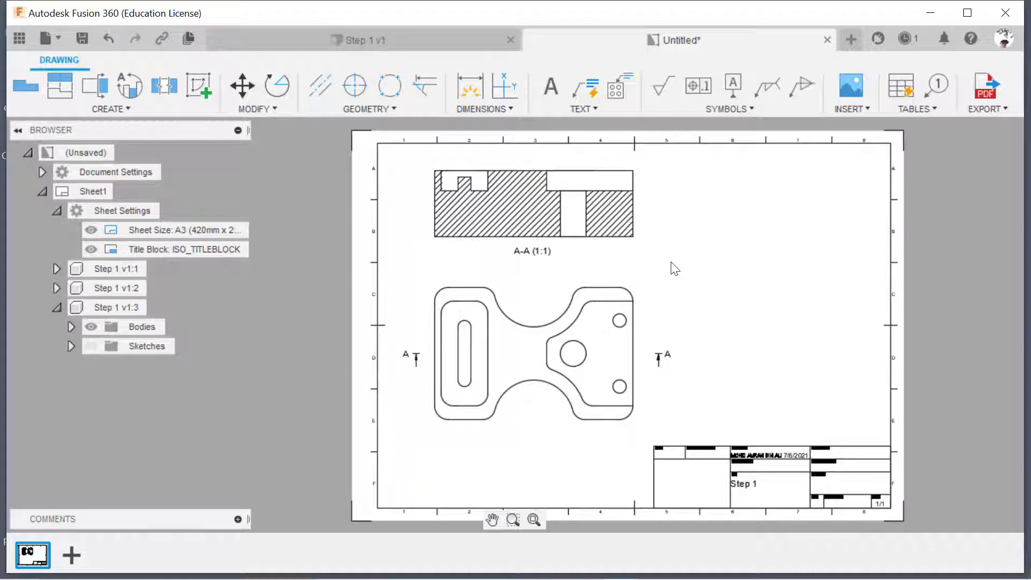
click(559, 305)
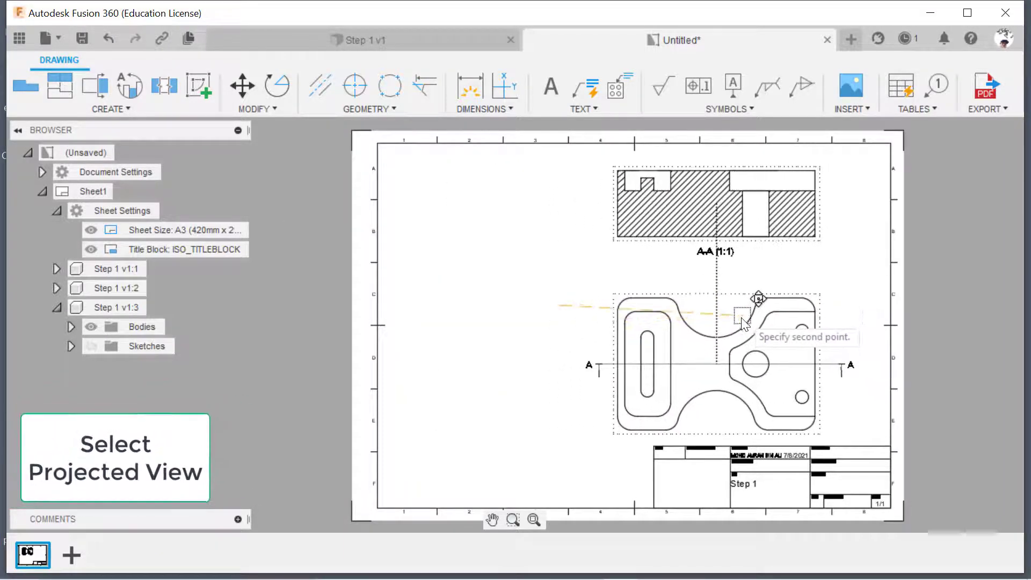
click(745, 324)
click(60, 86)
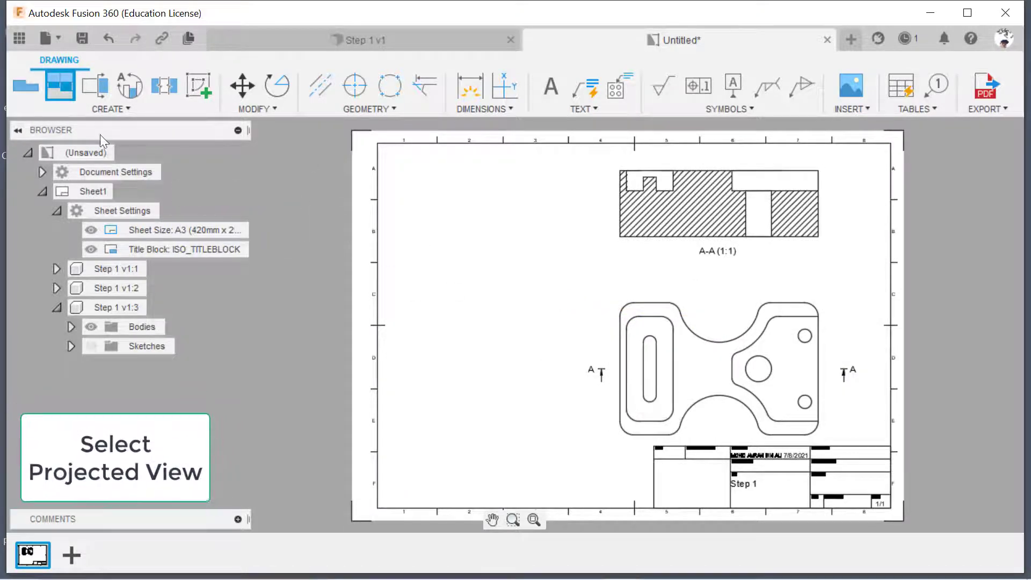
Step: Project a side view from the top view, placed to its left
click(64, 96)
click(627, 321)
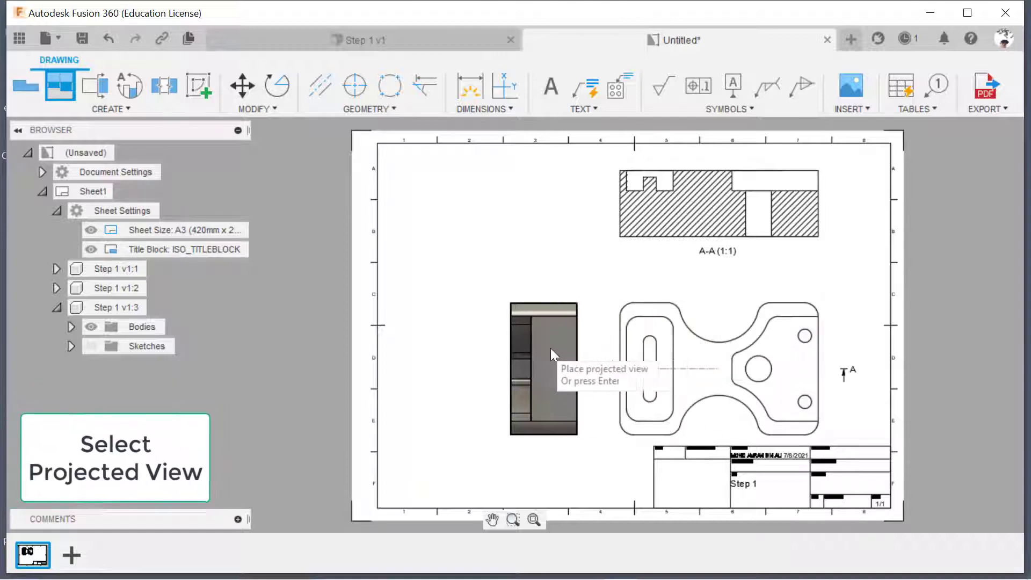
click(520, 352)
key(Return)
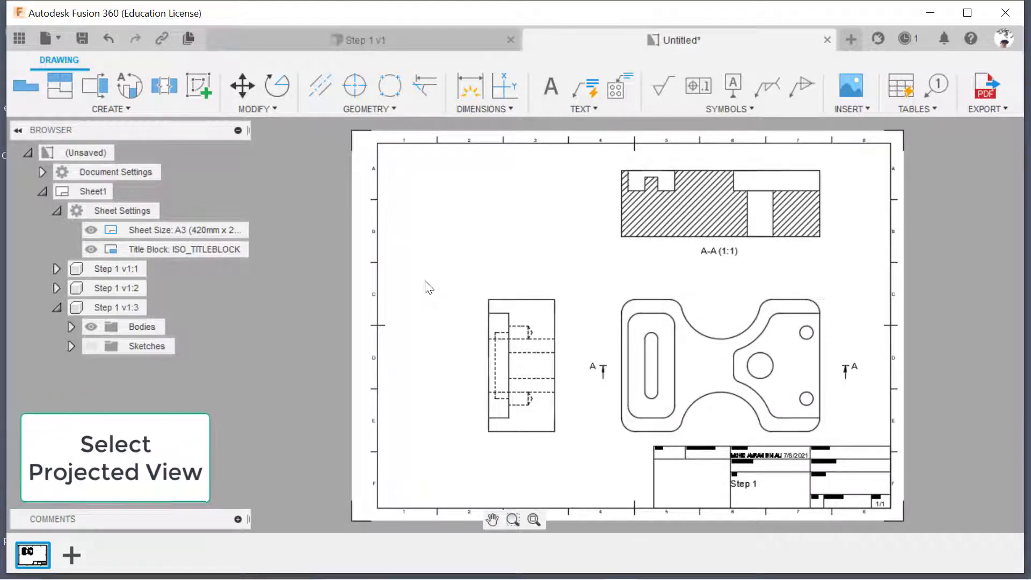
click(651, 355)
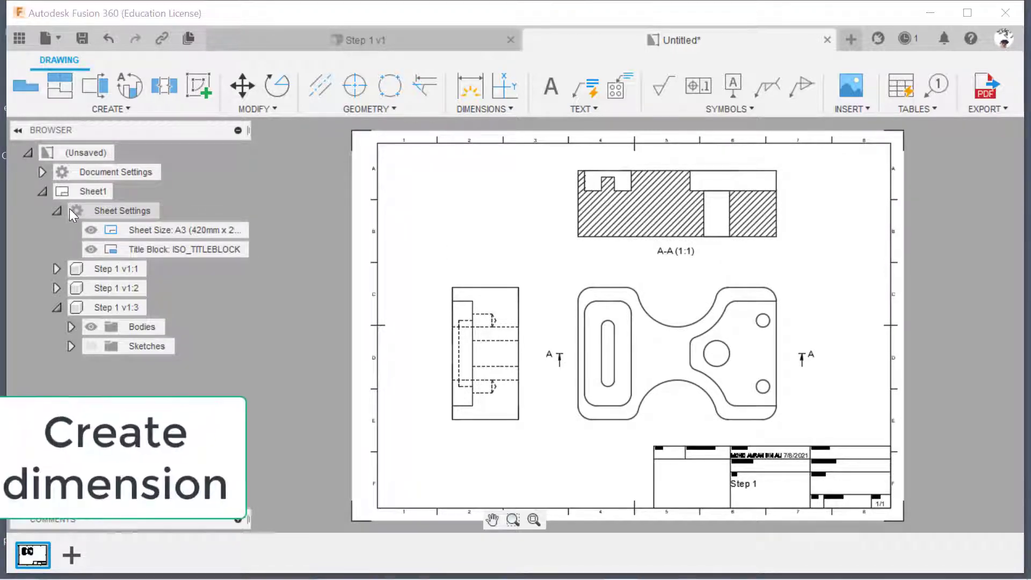
Step: Change the Document Settings text height from 3.5mm to 5.0mm
click(42, 190)
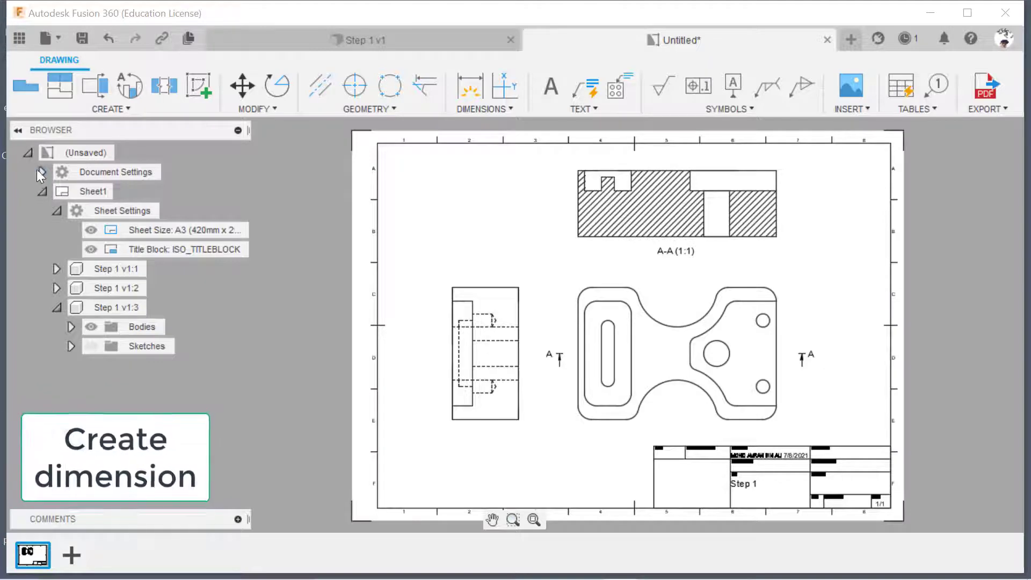
click(42, 172)
click(164, 211)
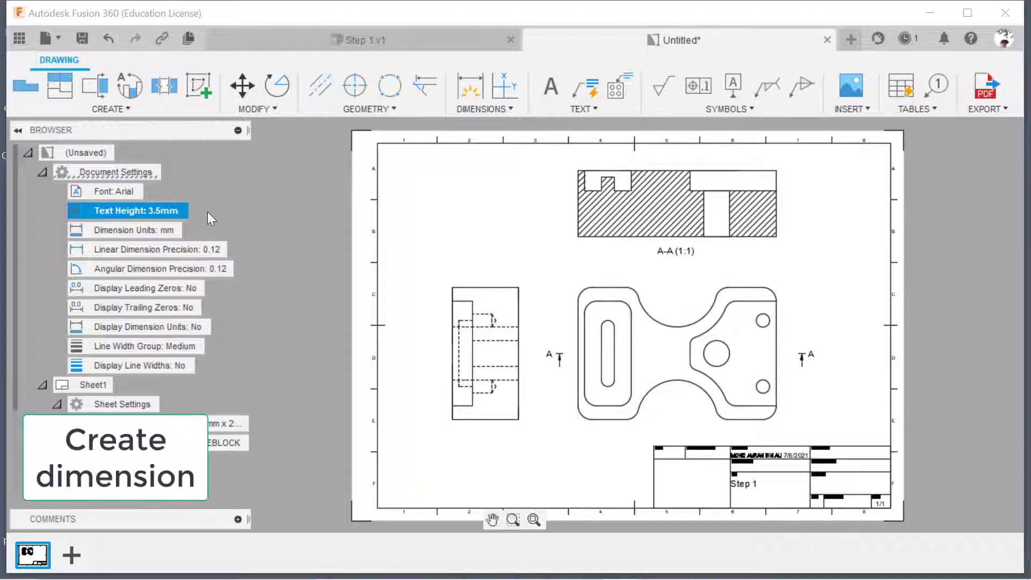
double_click(199, 208)
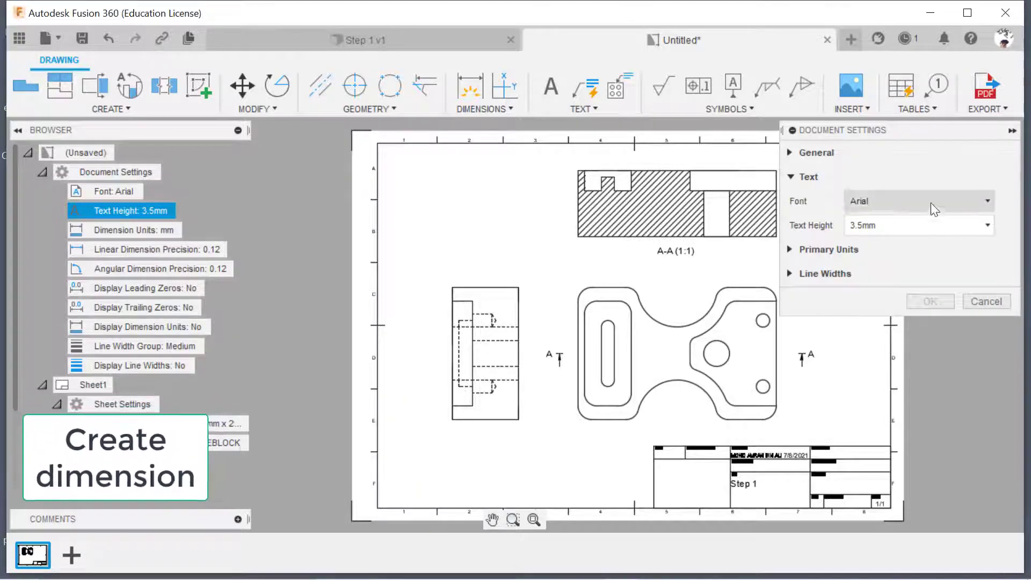
click(863, 224)
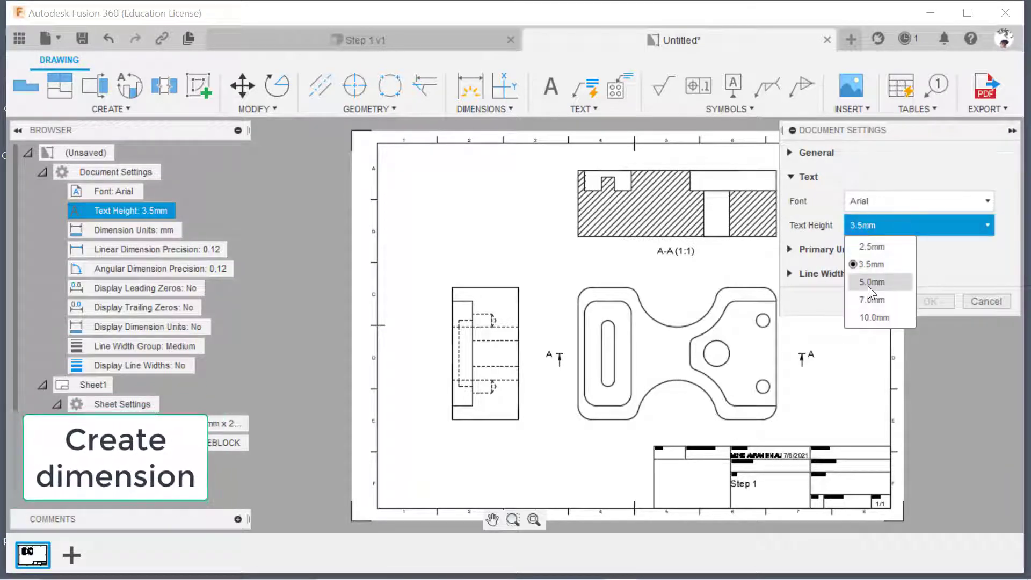
click(870, 282)
click(938, 302)
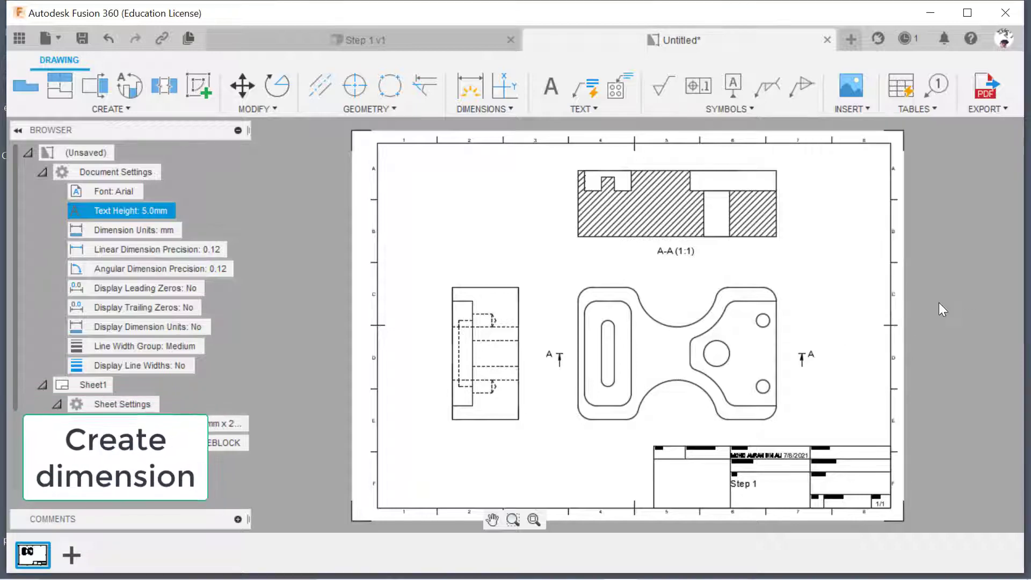
click(44, 172)
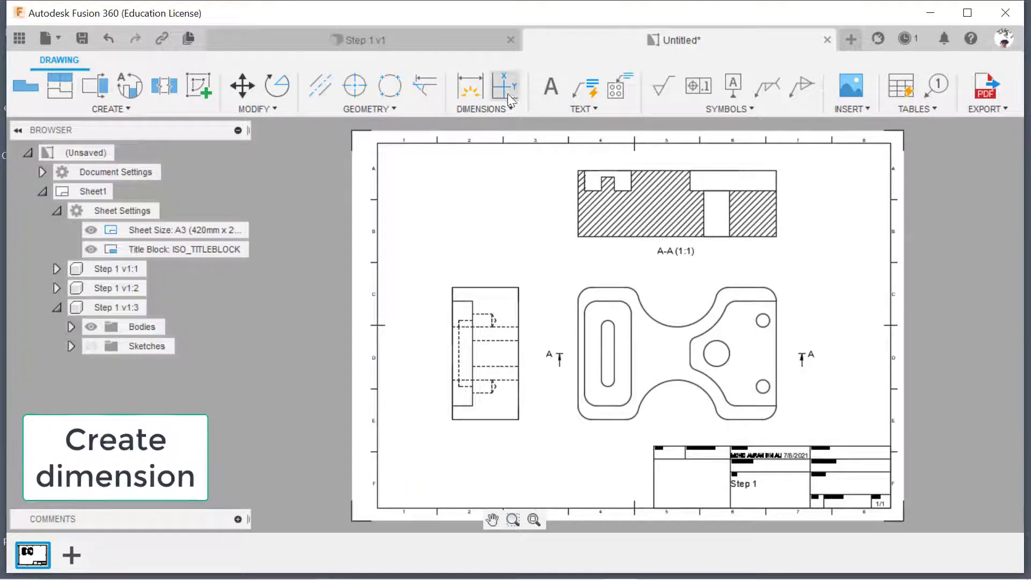
Step: Dimension the 50 section height and the 100 overall height, shifting the 100 right
click(475, 89)
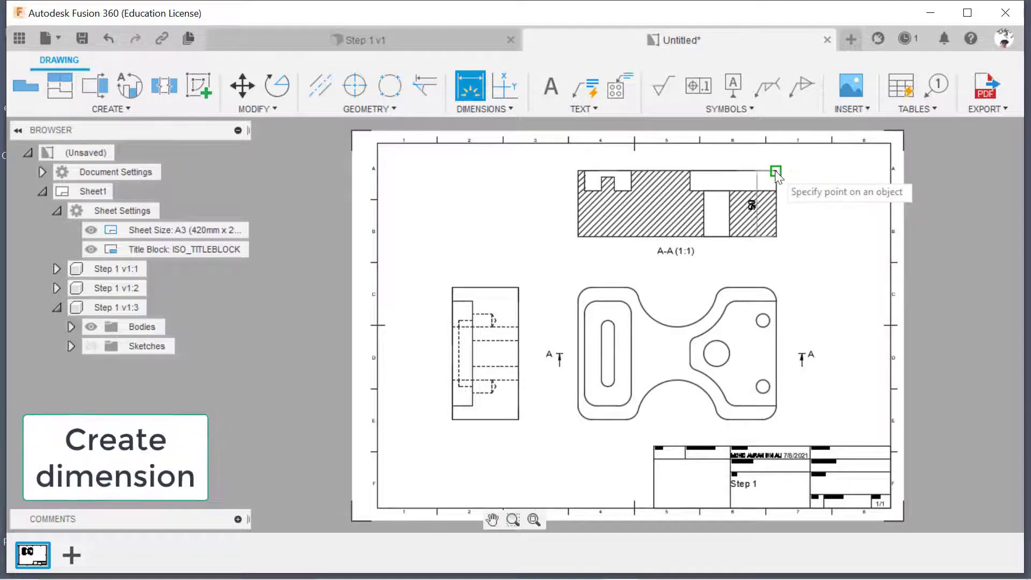
click(803, 211)
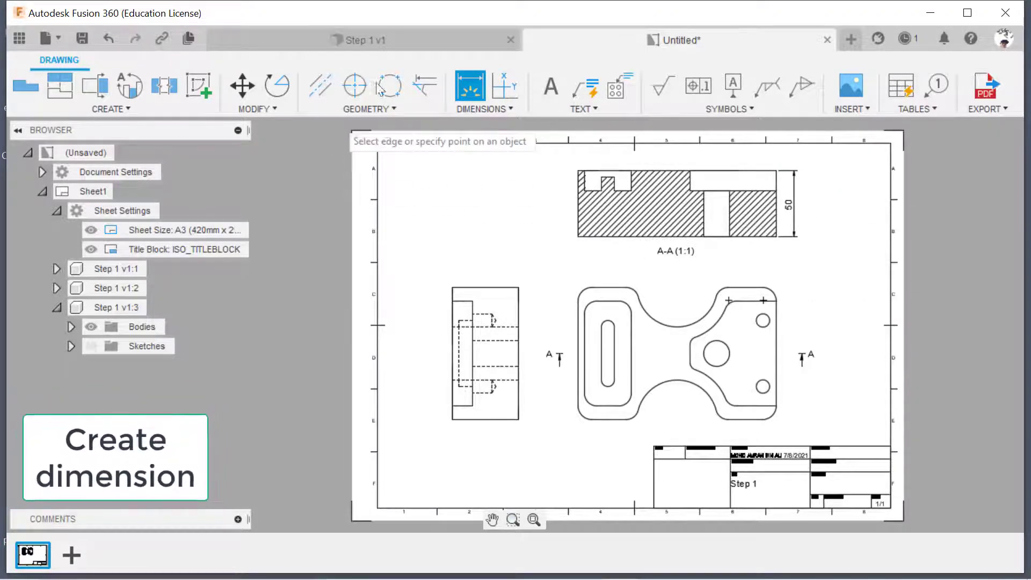
click(744, 288)
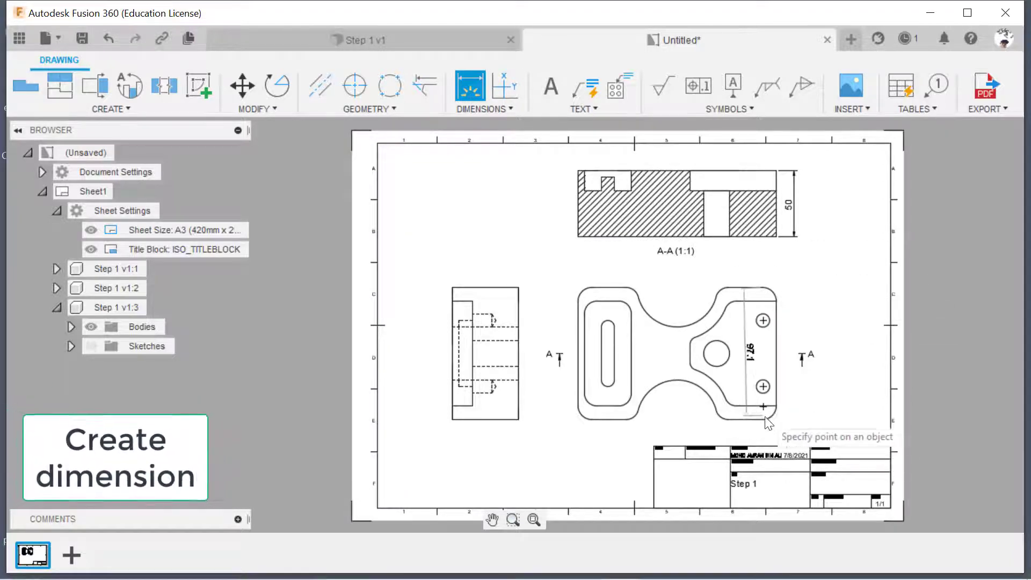
click(763, 418)
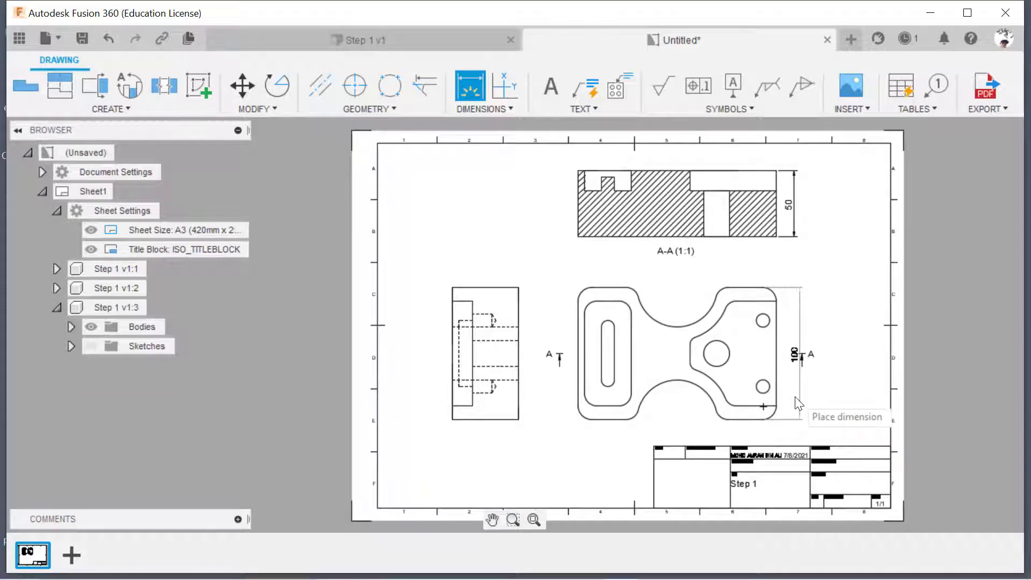
click(836, 402)
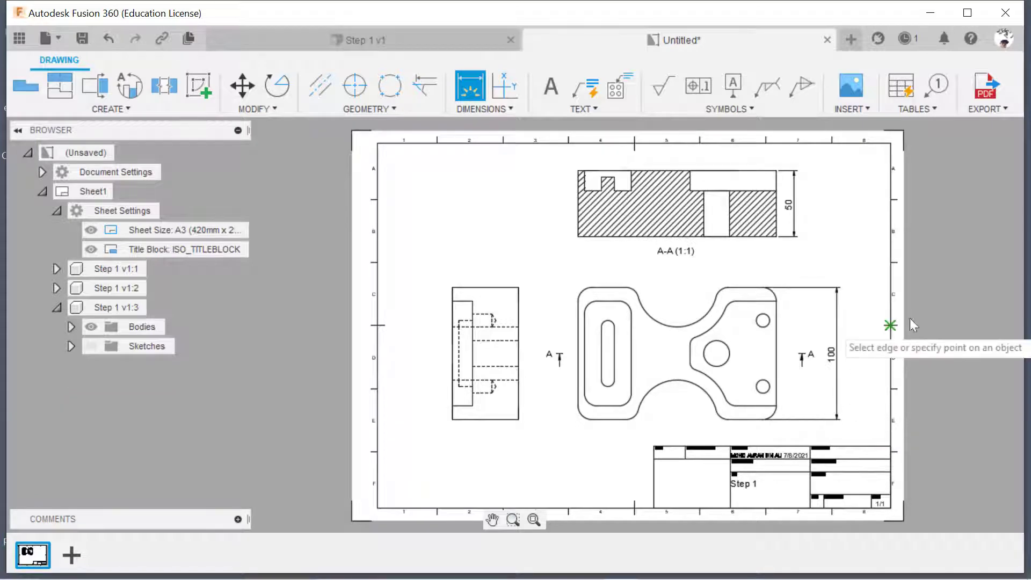
click(837, 286)
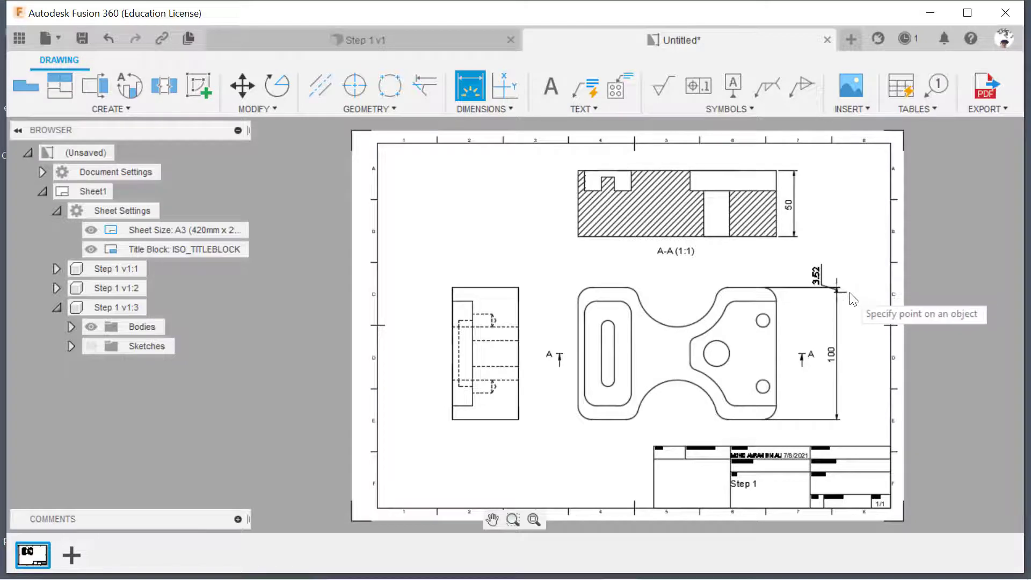
key(Escape)
drag(837, 420, 869, 421)
click(868, 421)
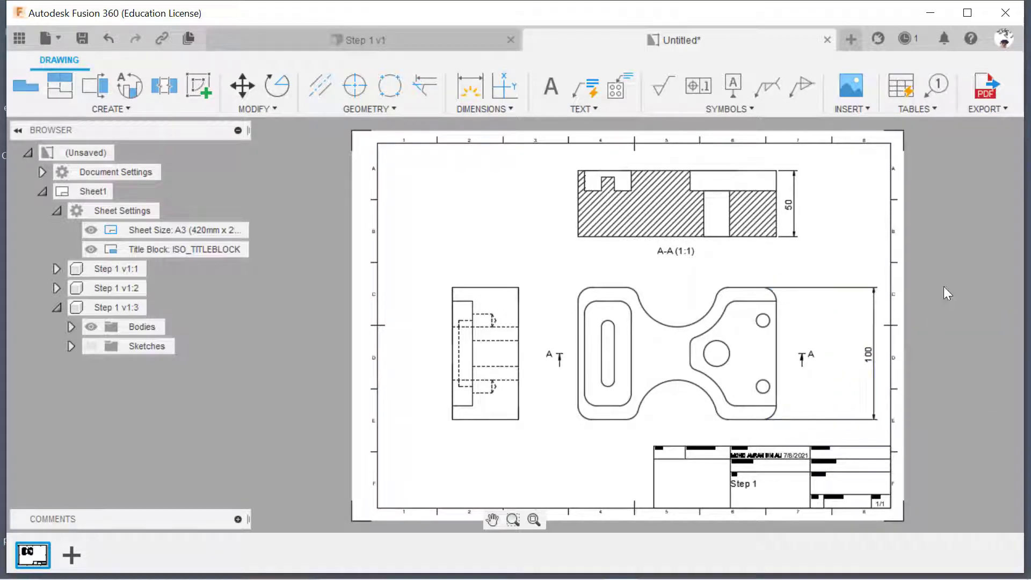
Step: Add the 80 tab height and 50 hole spacing dimensions on the top view
click(470, 86)
click(755, 303)
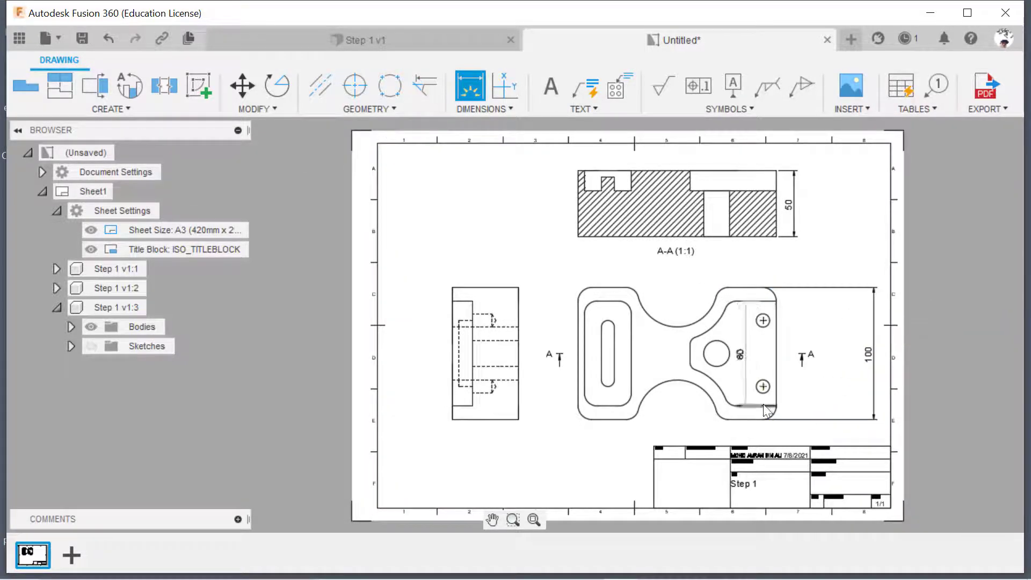
click(763, 406)
click(861, 406)
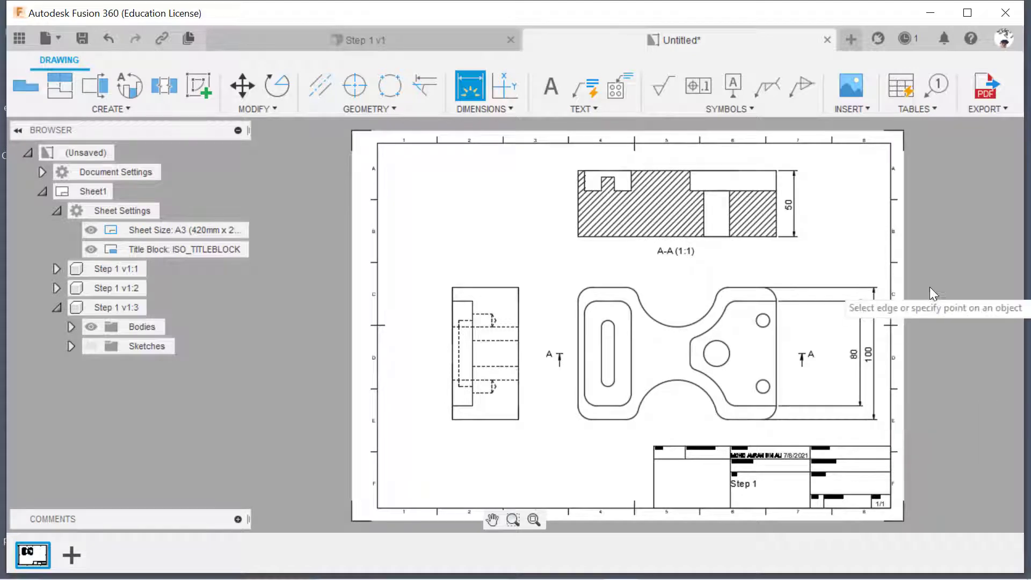
click(762, 387)
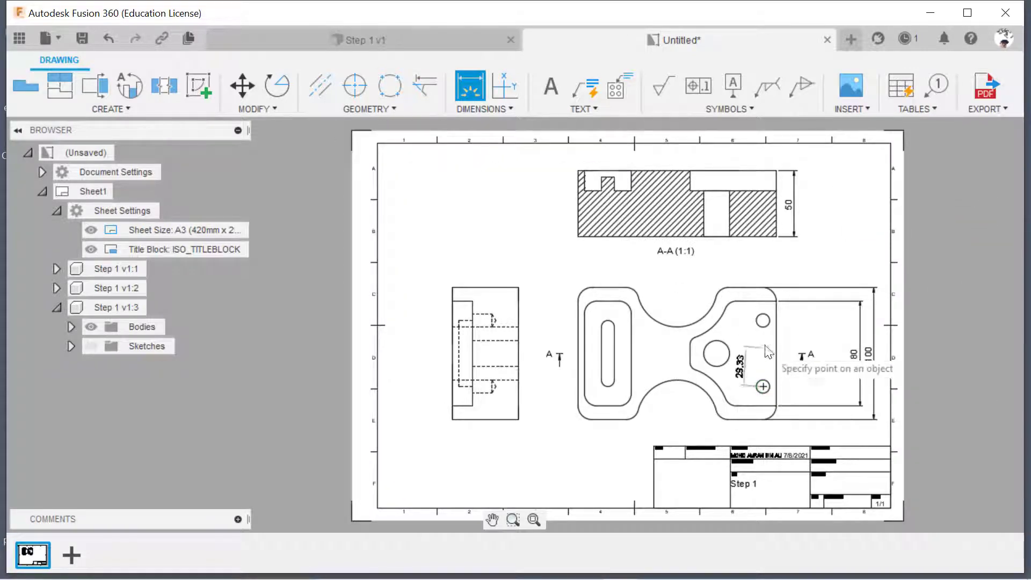
click(763, 321)
click(837, 344)
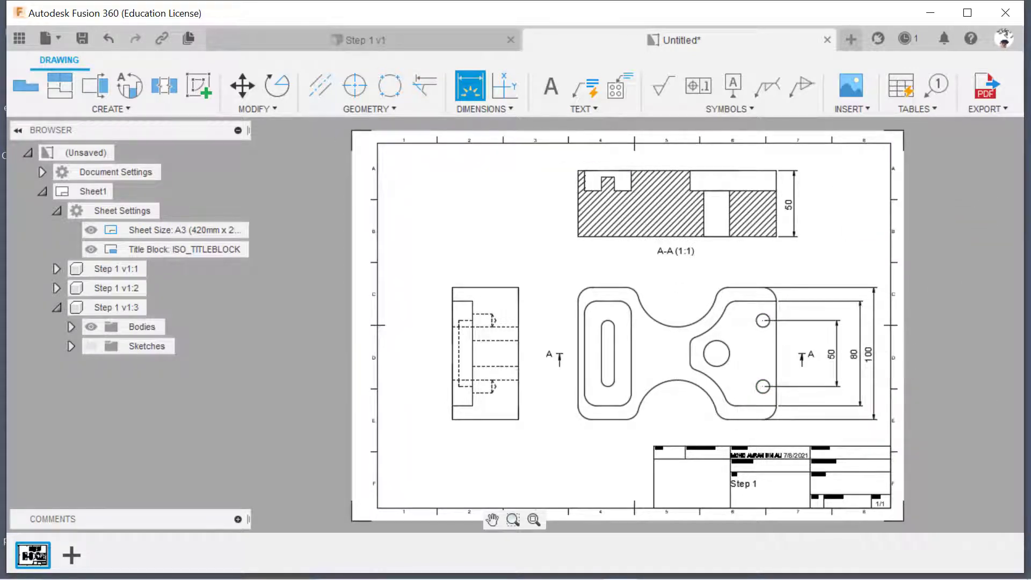
Step: Add the 150 overall width dimension below the top view
click(427, 88)
click(583, 407)
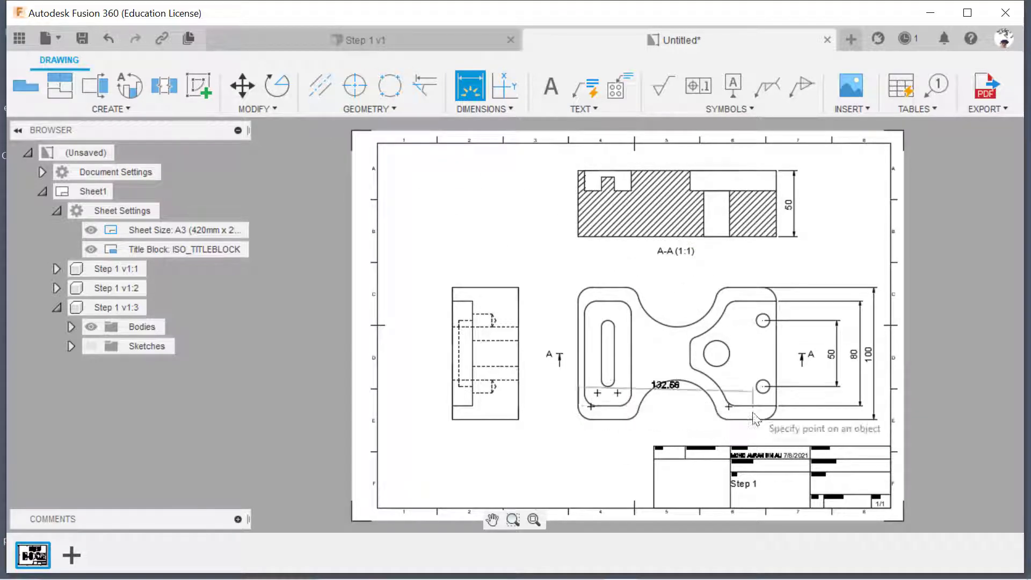
click(755, 418)
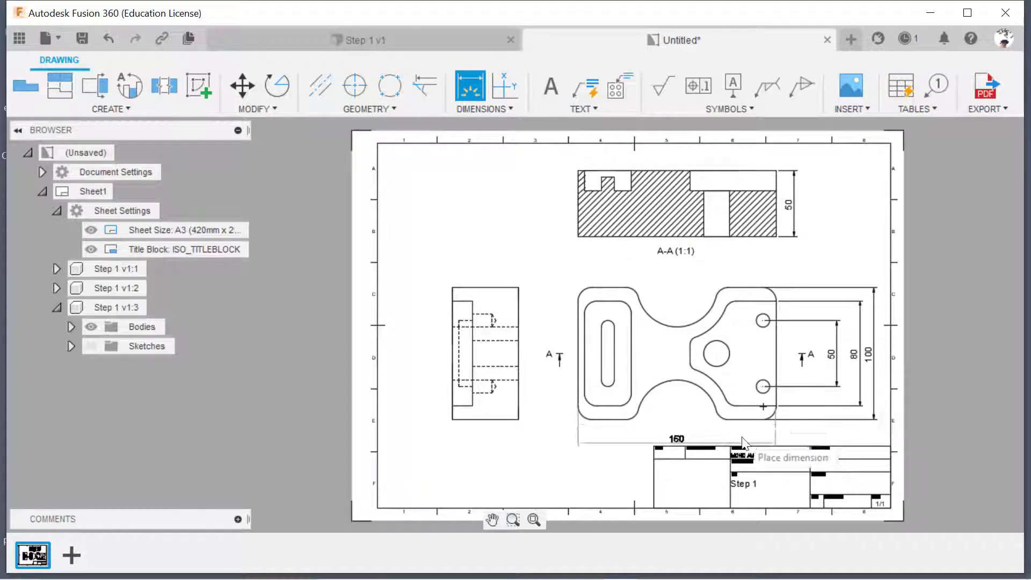
click(700, 440)
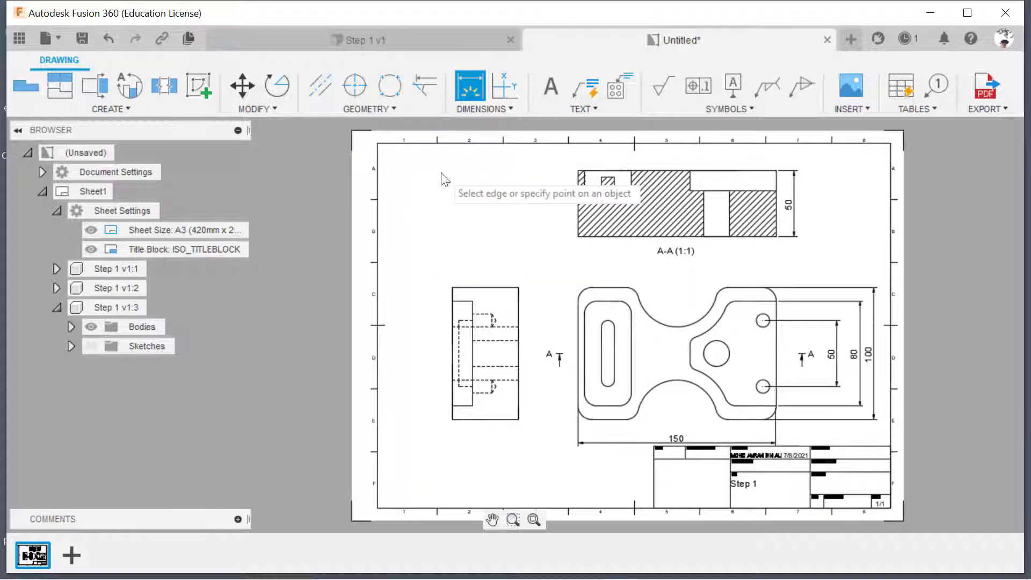
Step: Dimension the 15 depth and 10 step on section A-A
click(579, 171)
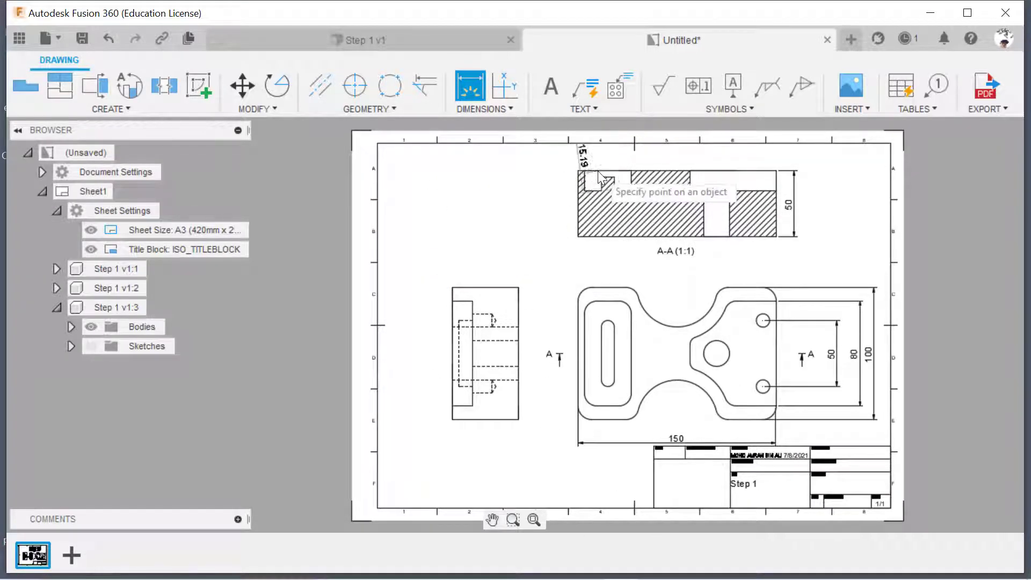
click(599, 190)
click(549, 179)
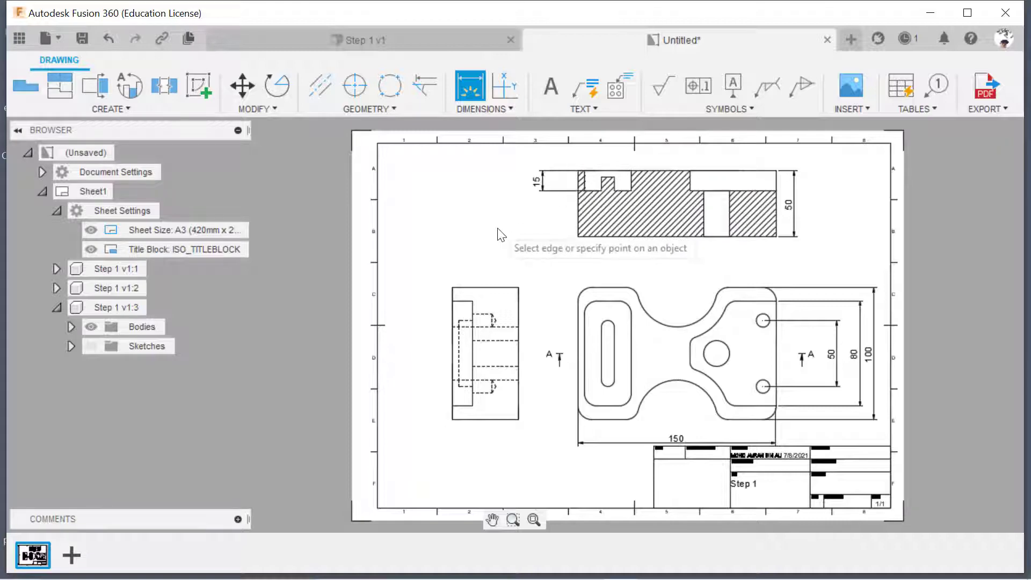
click(600, 180)
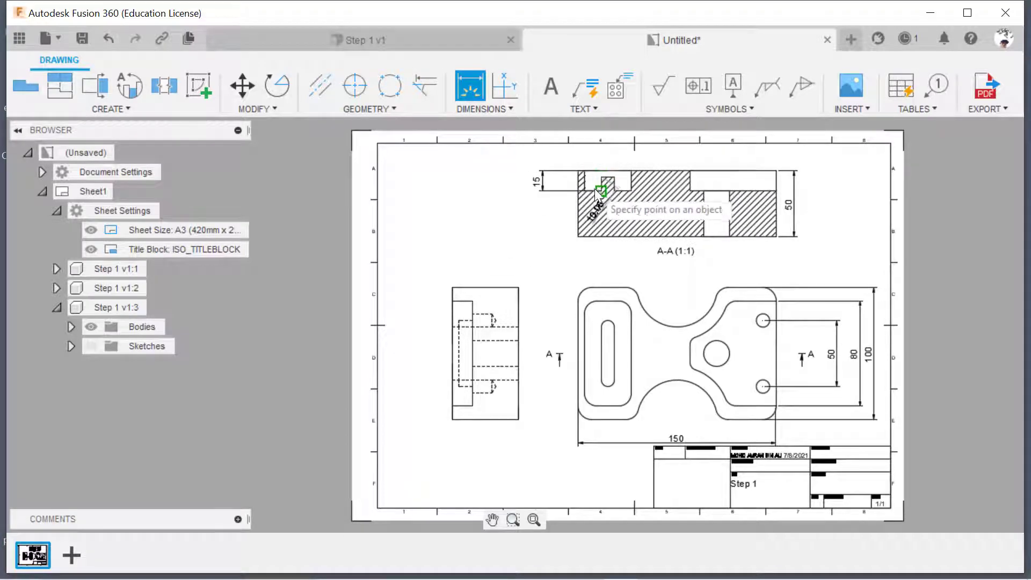
click(591, 189)
click(572, 184)
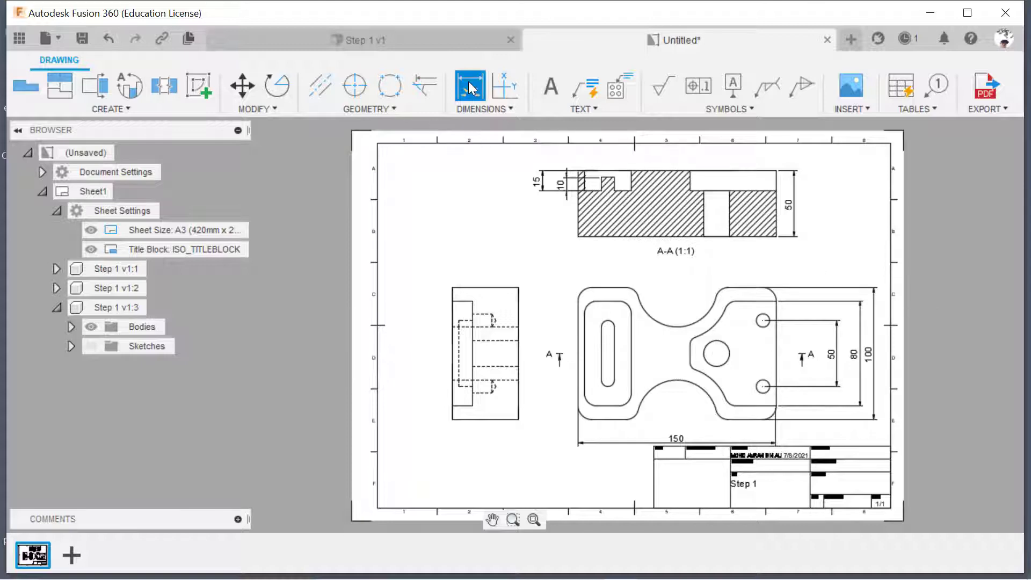
Step: Add the 35 slot width dimension above the top view
click(586, 365)
click(632, 365)
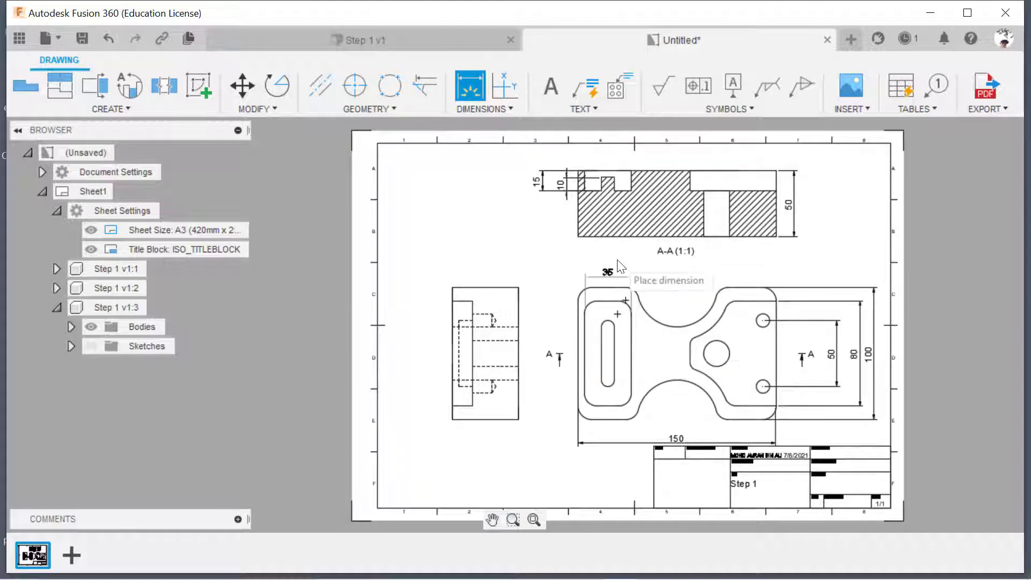
click(609, 269)
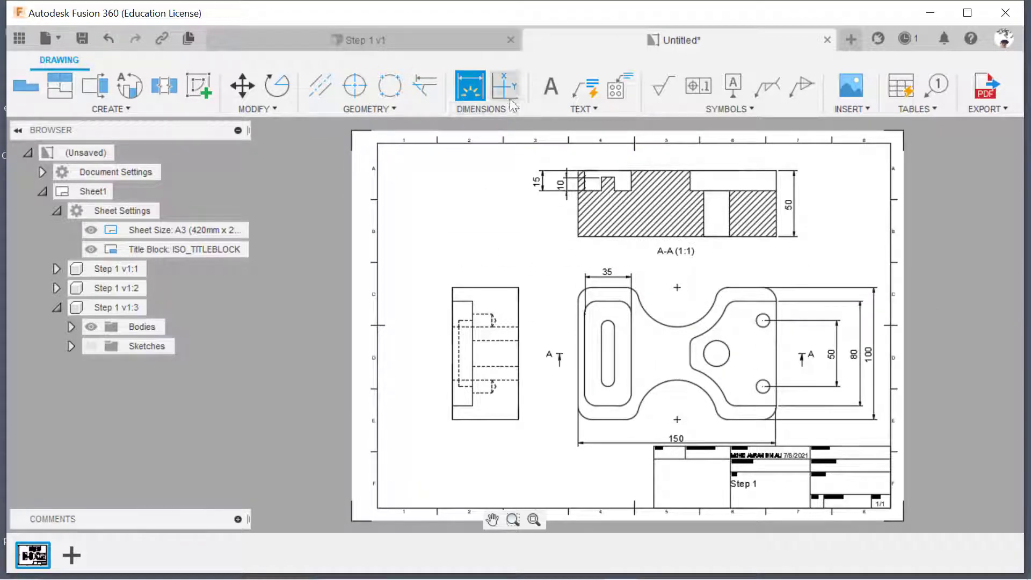
click(500, 110)
Step: Add R10 radius dimensions to the four rounded corners of the top view
click(495, 215)
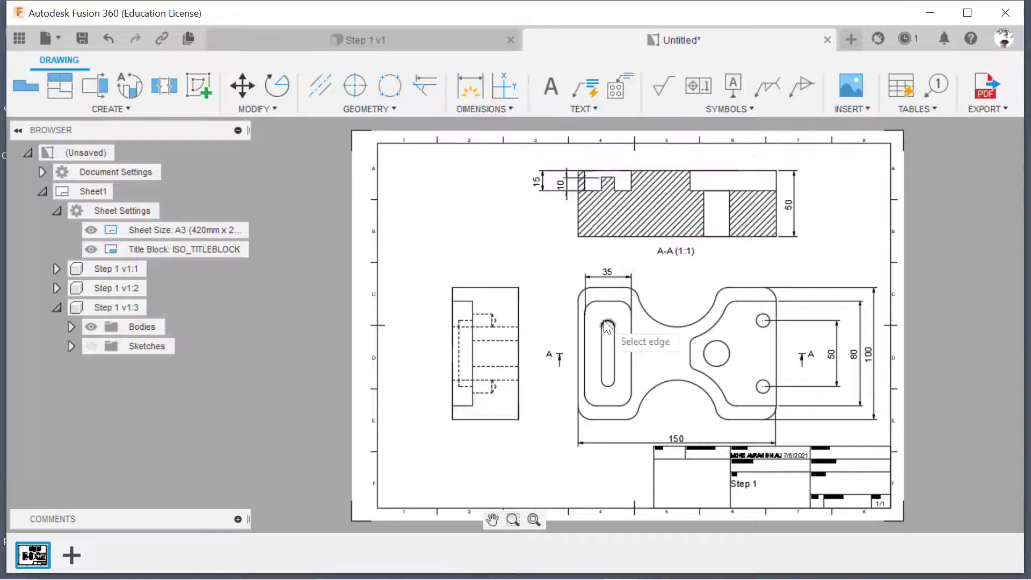
click(587, 300)
click(562, 277)
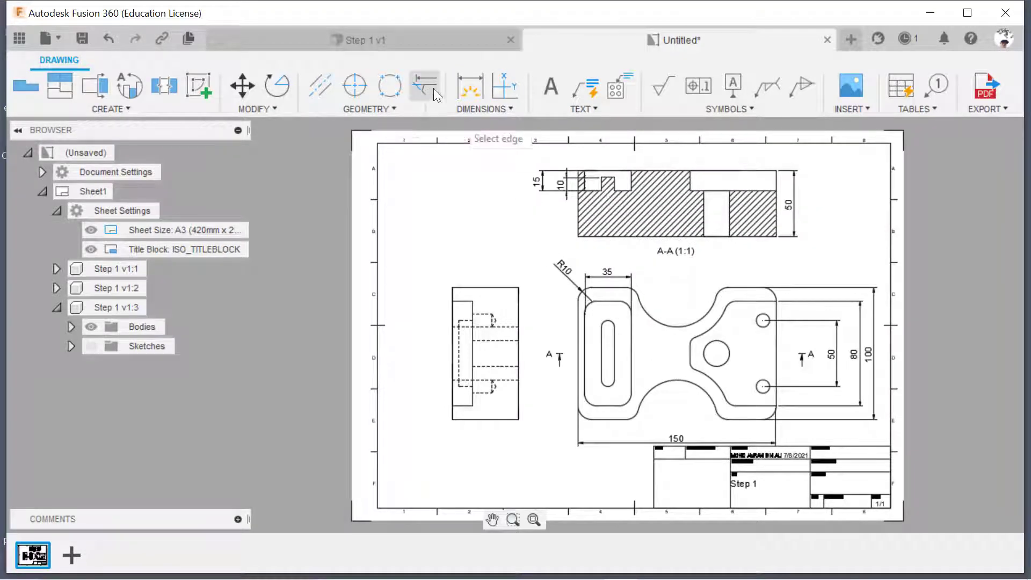
click(485, 106)
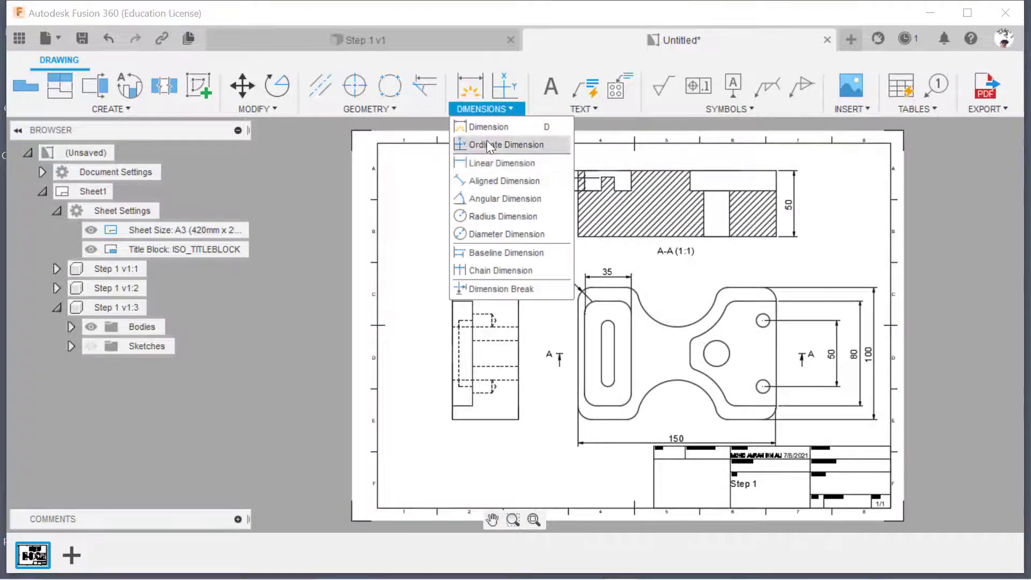
click(497, 215)
click(576, 411)
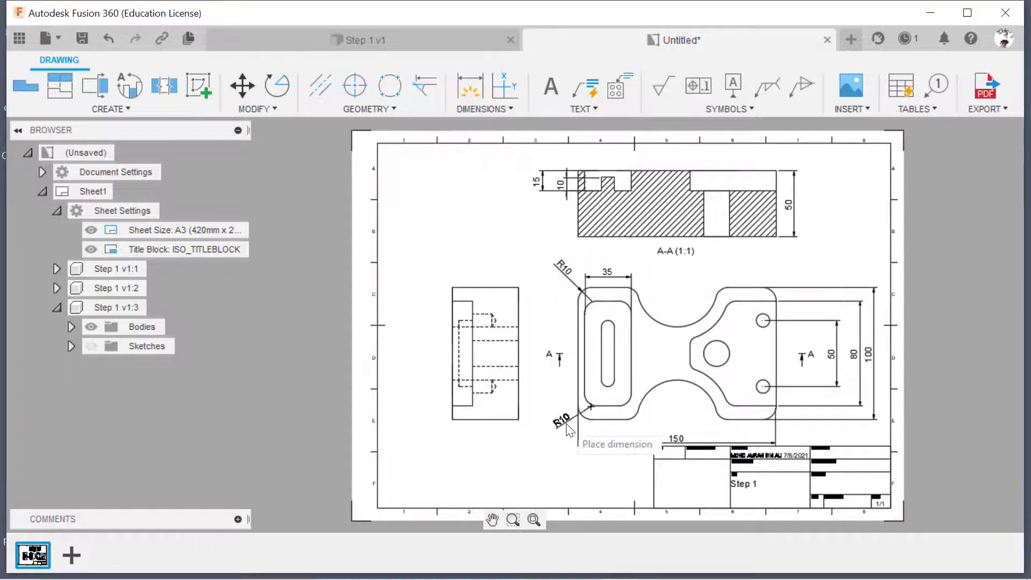
click(769, 293)
click(806, 279)
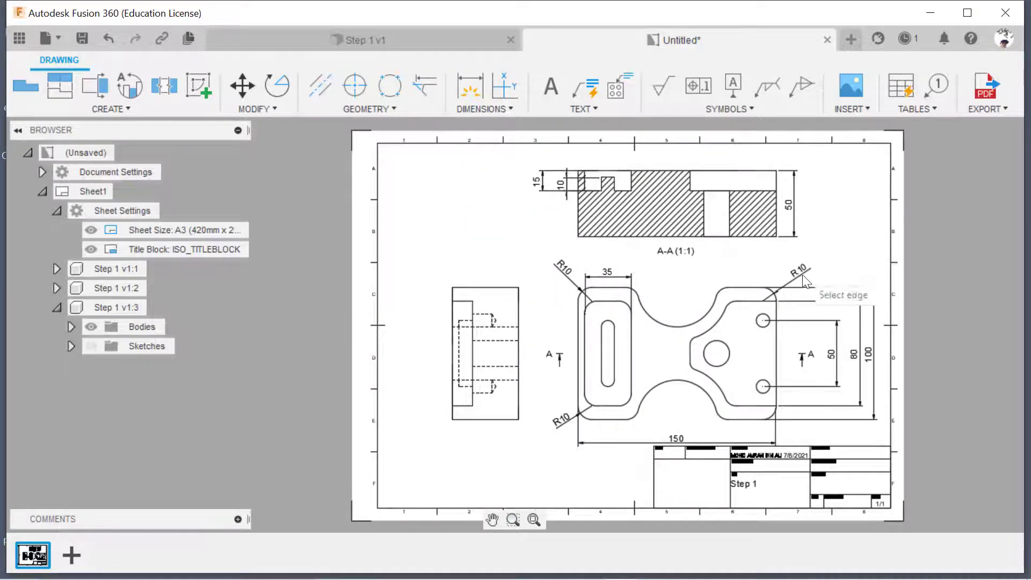
click(771, 414)
click(797, 429)
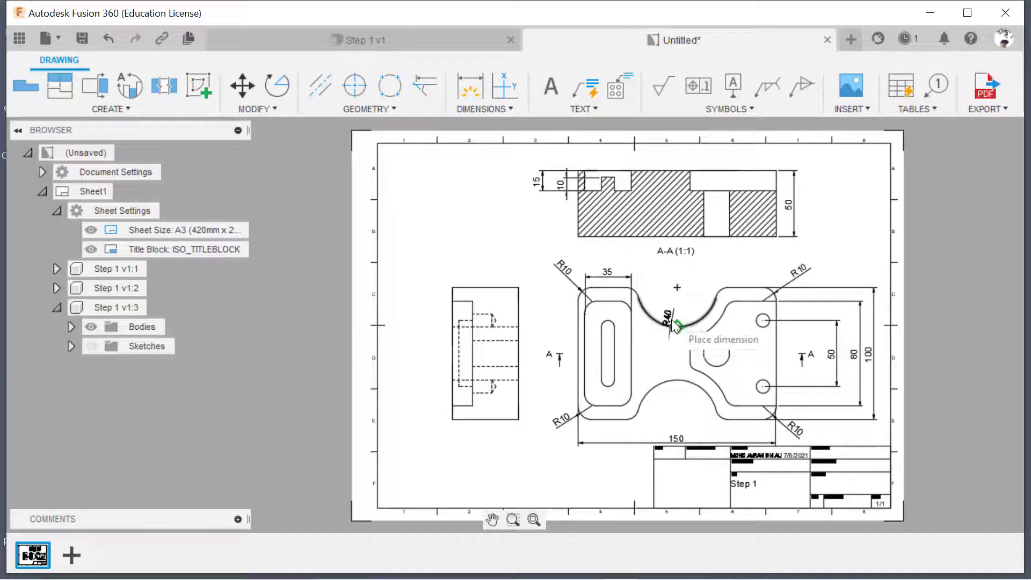
Step: Delete the stray R40 dimension and dismiss the delete prompt
right_click(656, 299)
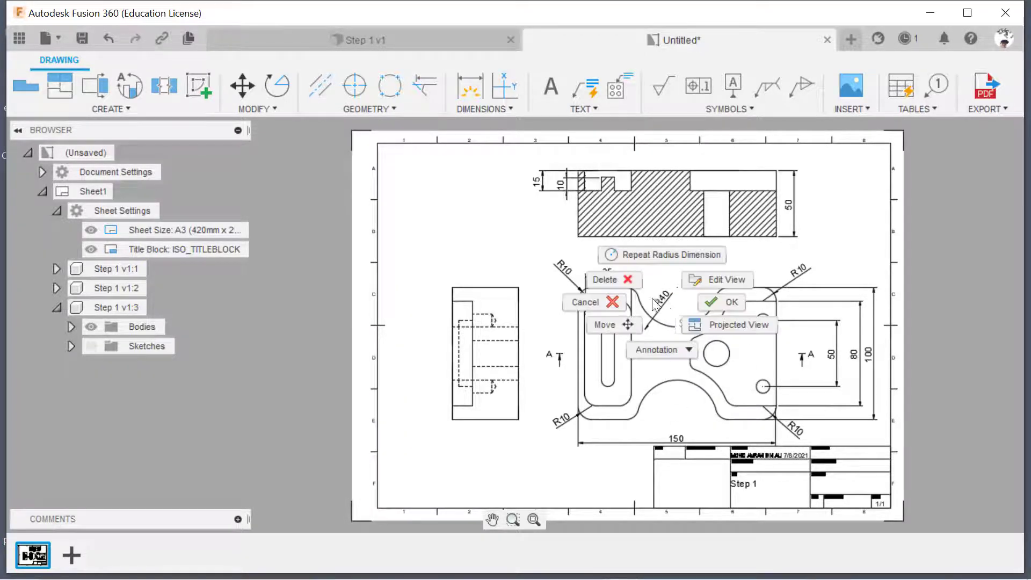
key(Delete)
click(656, 301)
right_click(657, 299)
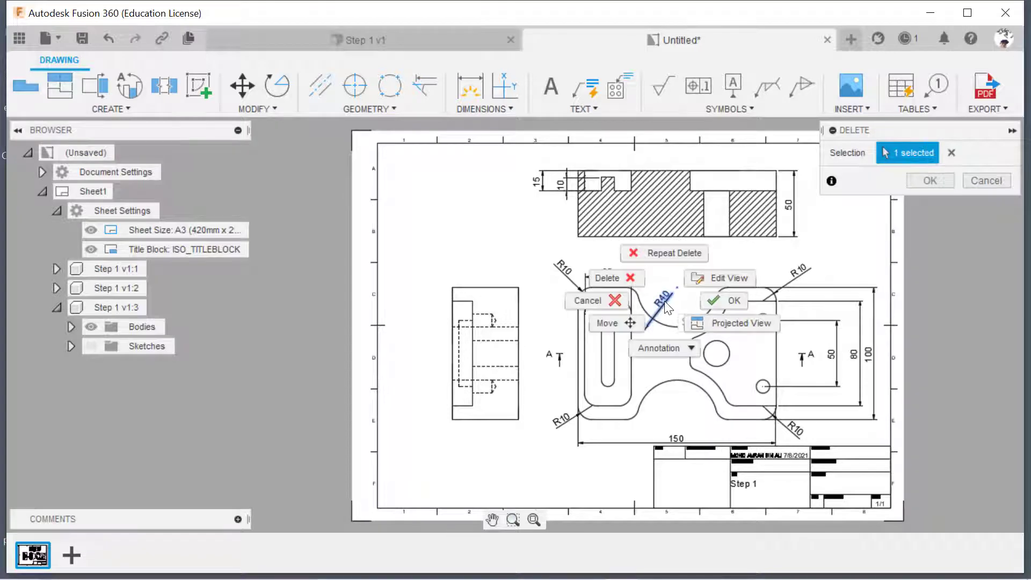
click(625, 282)
key(Escape)
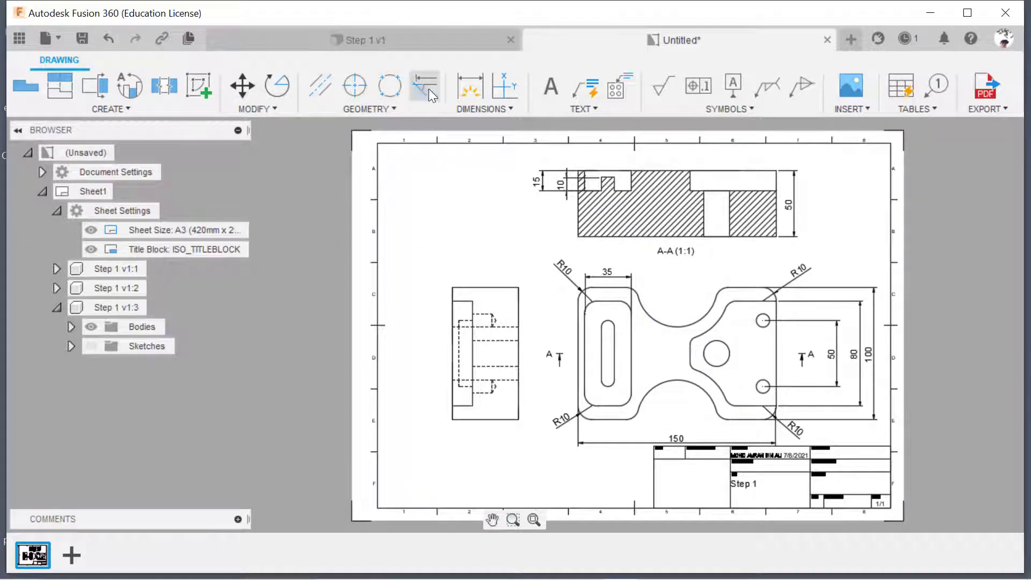
Step: Dimension the upper and lower waist arcs as R30
click(483, 108)
click(484, 214)
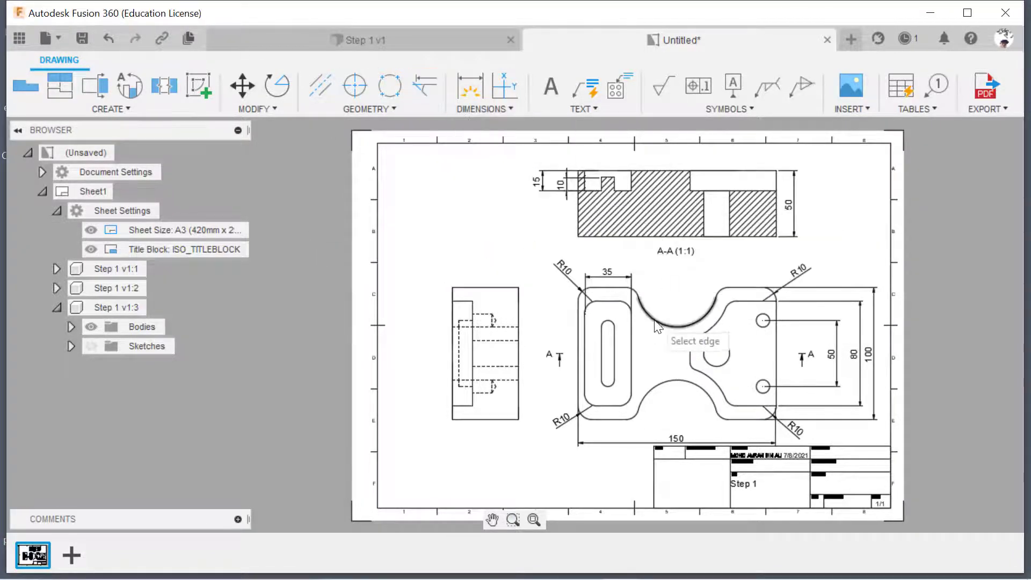
click(678, 325)
click(677, 314)
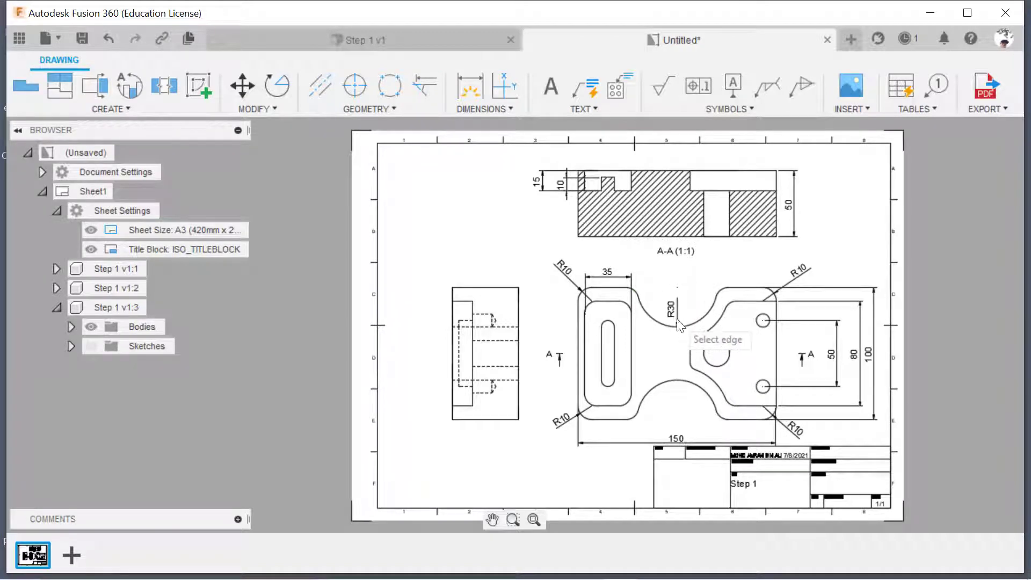
click(483, 108)
click(483, 216)
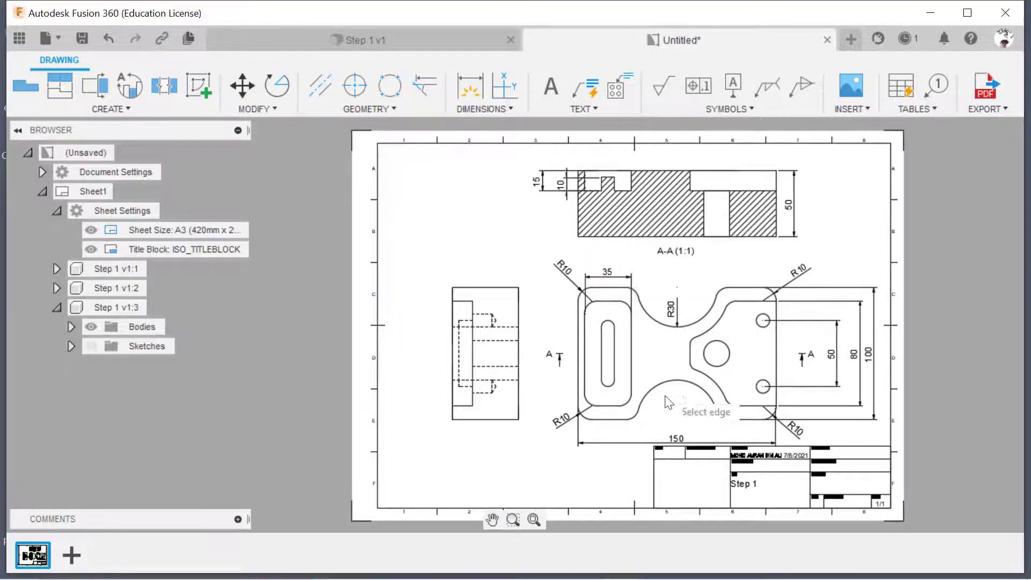
click(671, 382)
click(687, 402)
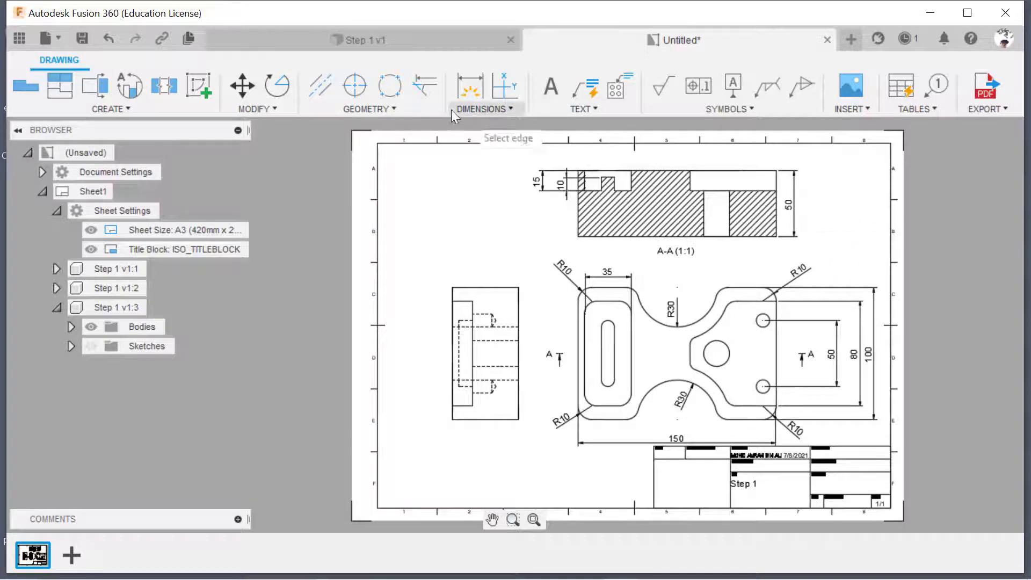
Step: Dimension both small fillets beside the central hole as R5
click(482, 109)
click(492, 220)
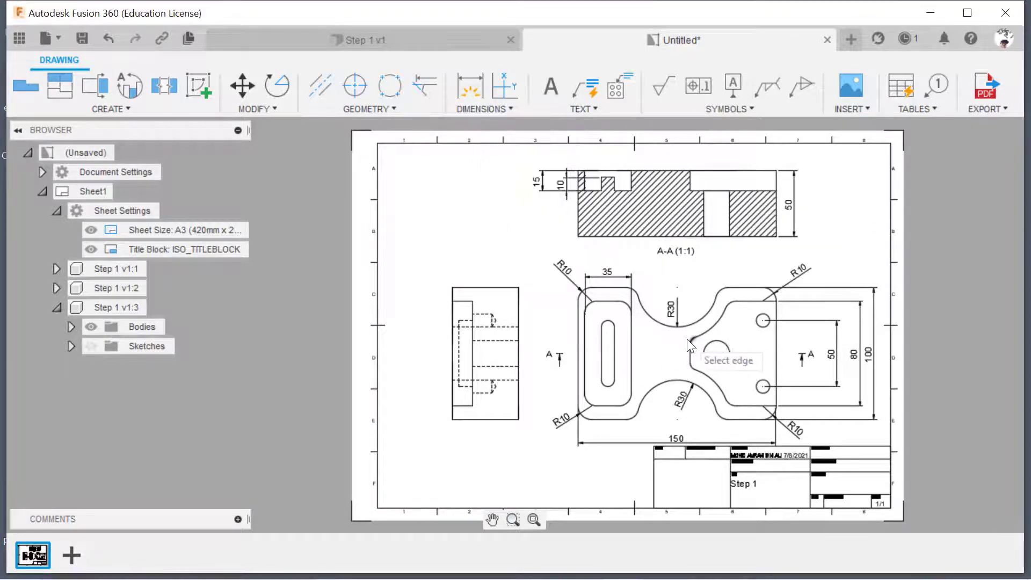
click(691, 344)
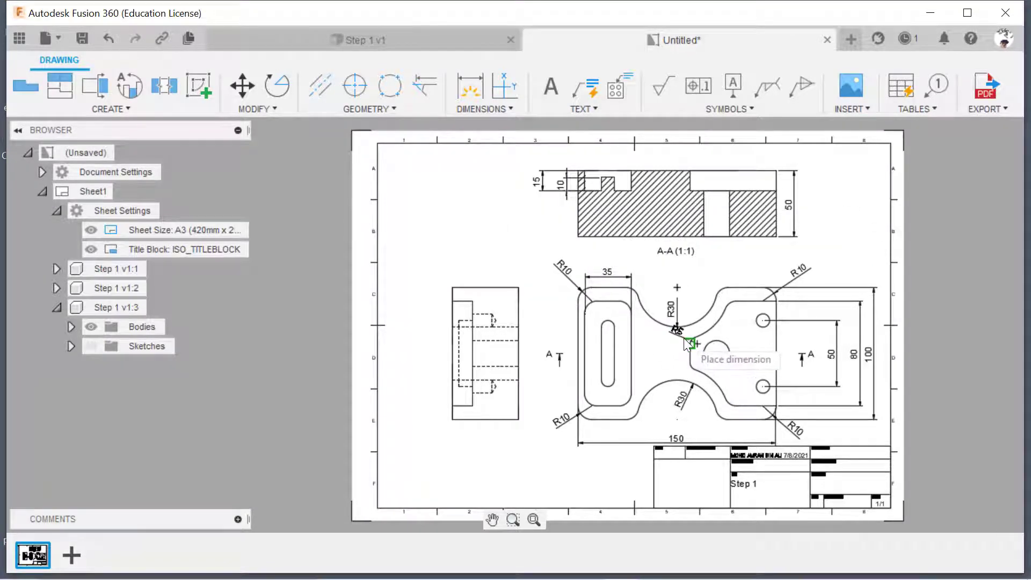
click(698, 347)
click(482, 109)
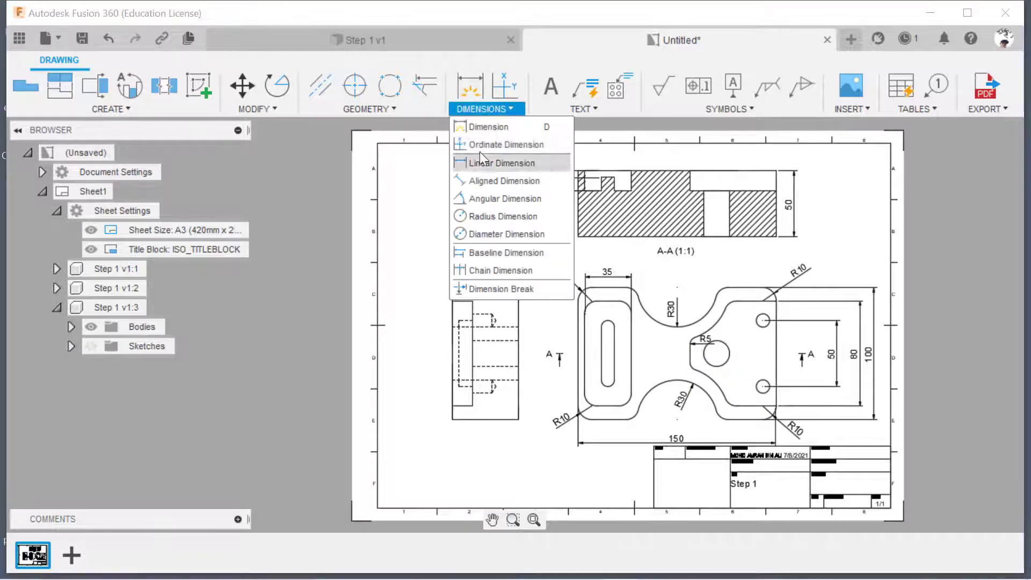
click(492, 216)
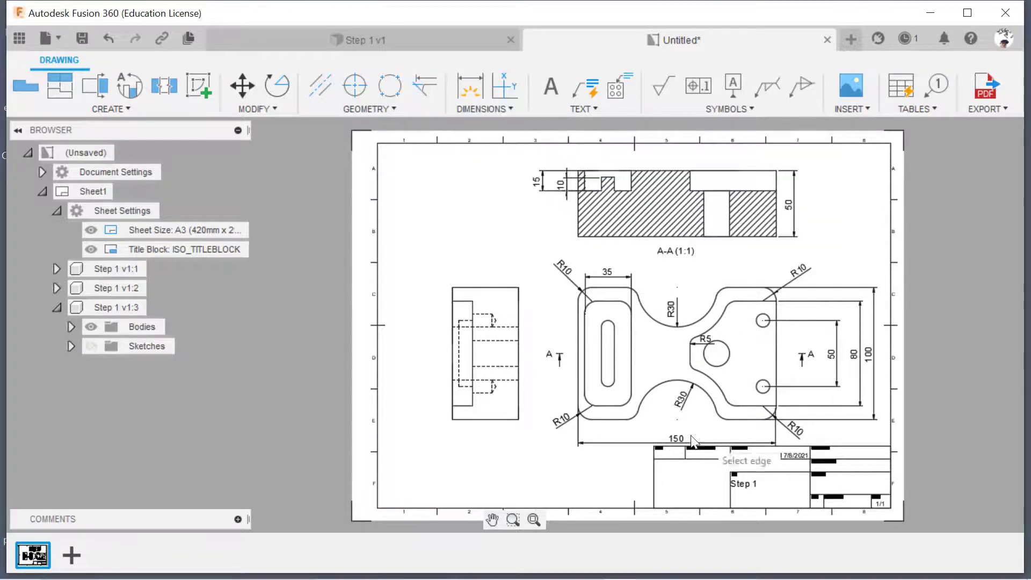
click(692, 373)
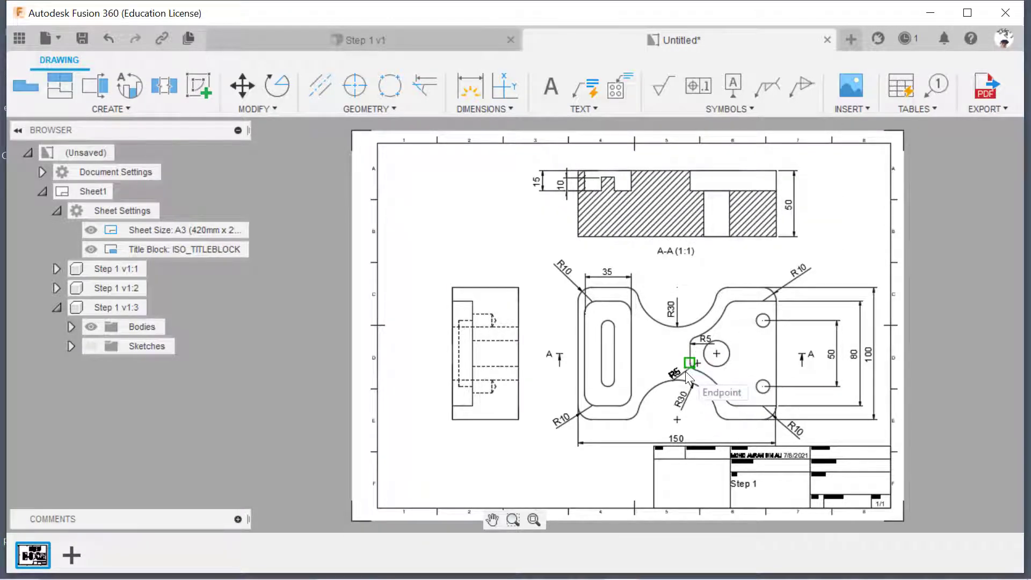
click(687, 371)
Step: Add Ø20 to the central hole and Ø10 to the small hole
click(485, 108)
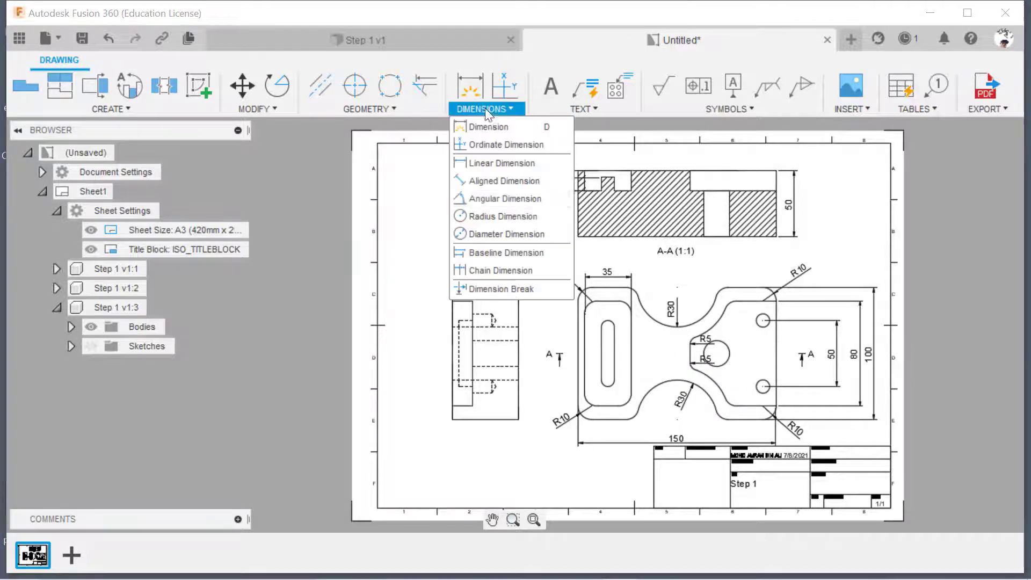
click(495, 214)
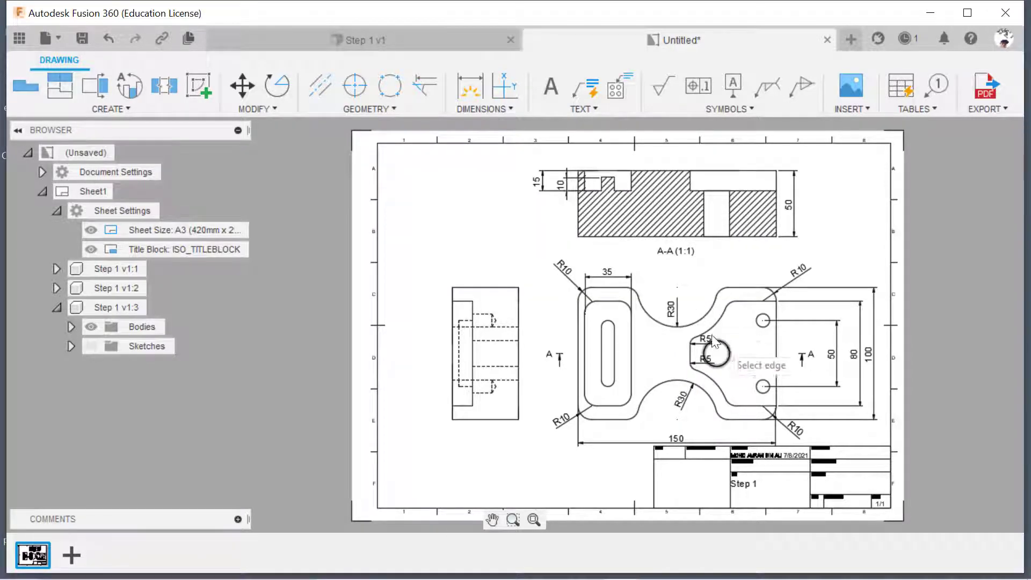
click(766, 317)
click(743, 340)
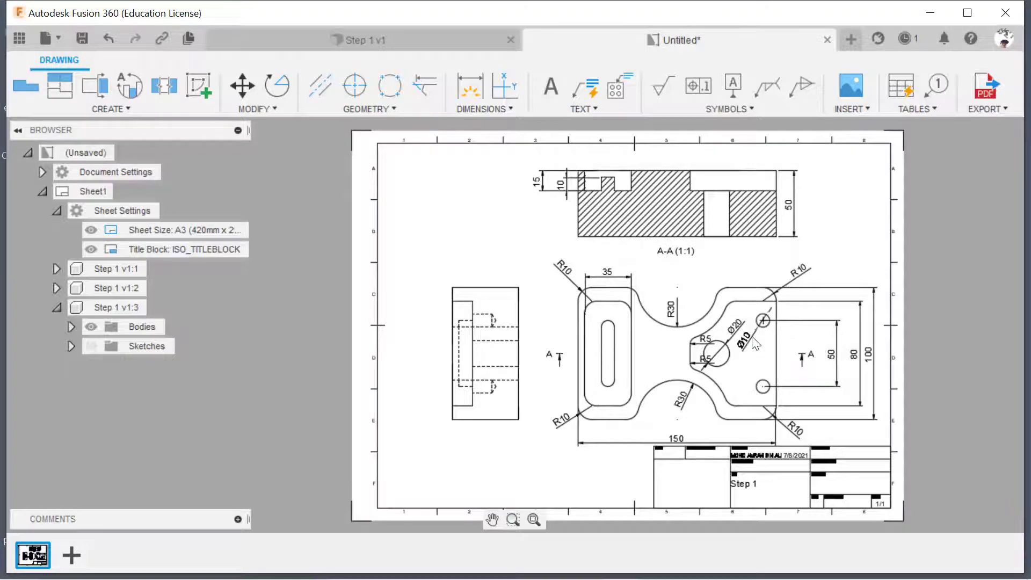
click(757, 385)
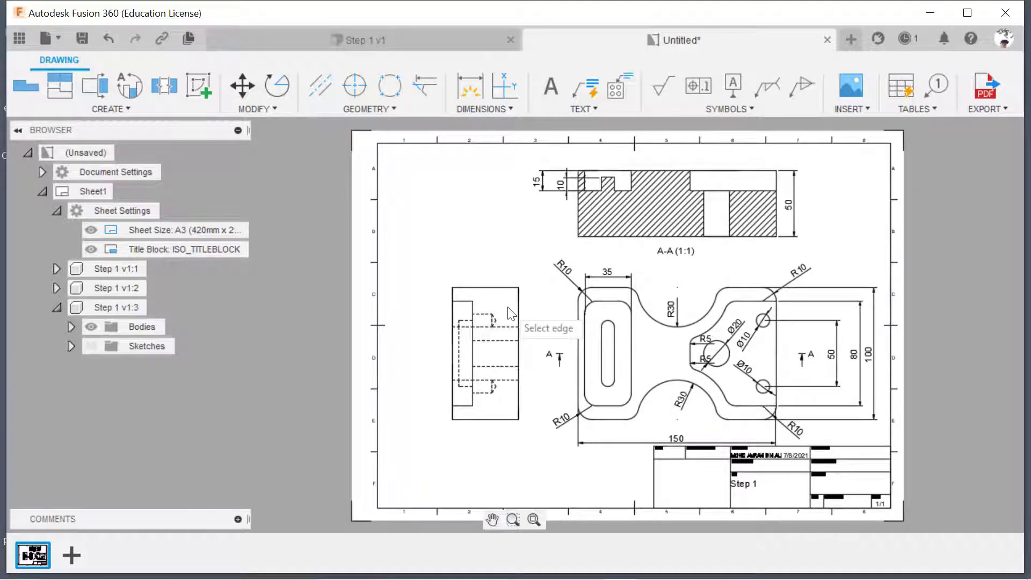
Step: Dimension both right-hand arcs as R40, redoing the misplaced lower one
click(476, 109)
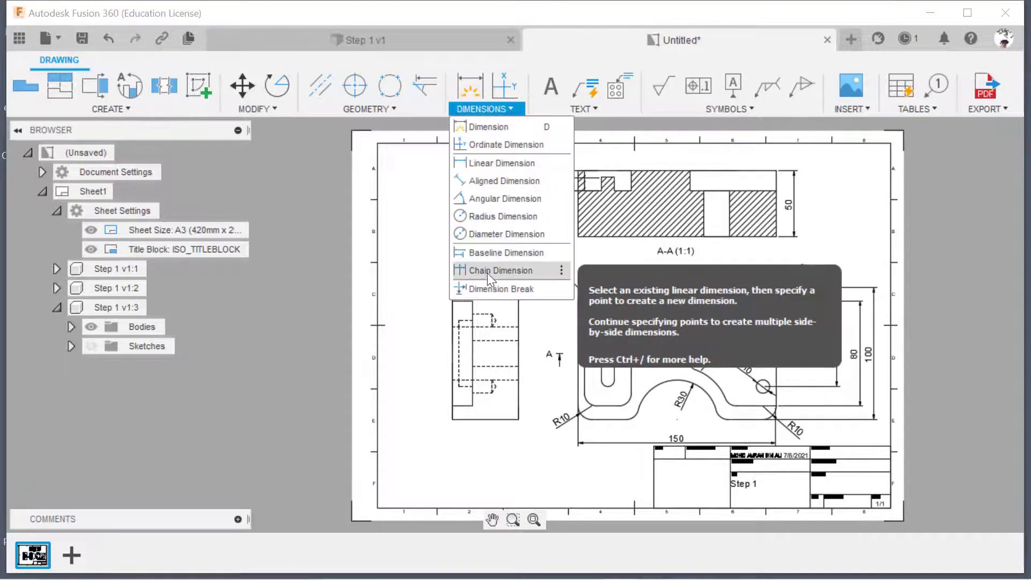
click(502, 216)
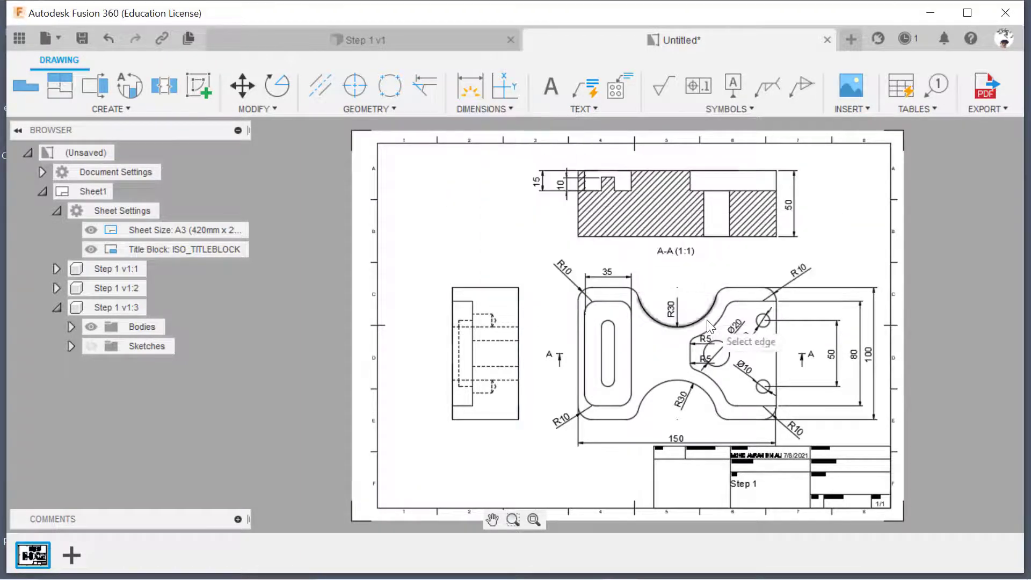
click(706, 304)
click(693, 309)
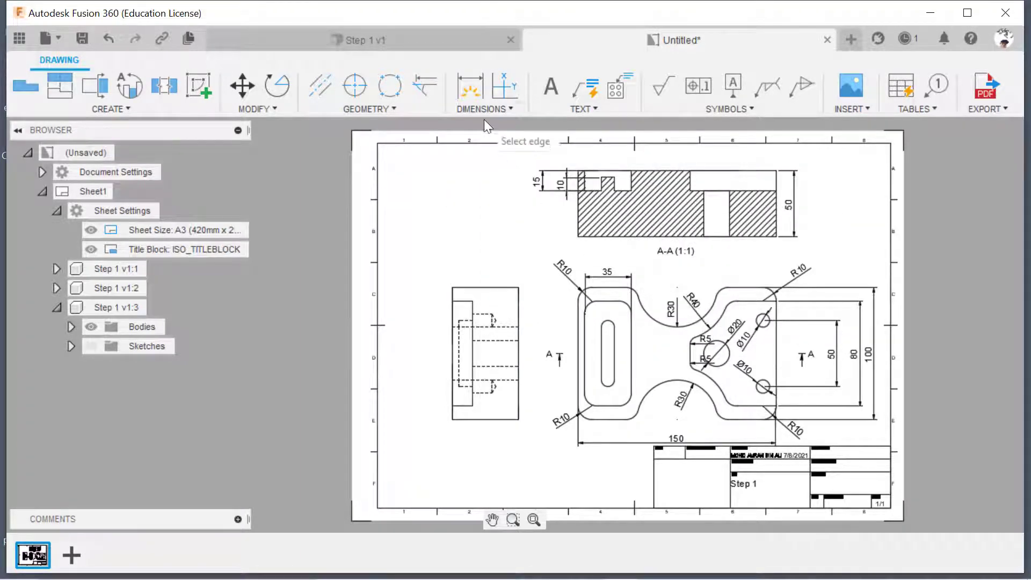
click(699, 397)
click(704, 409)
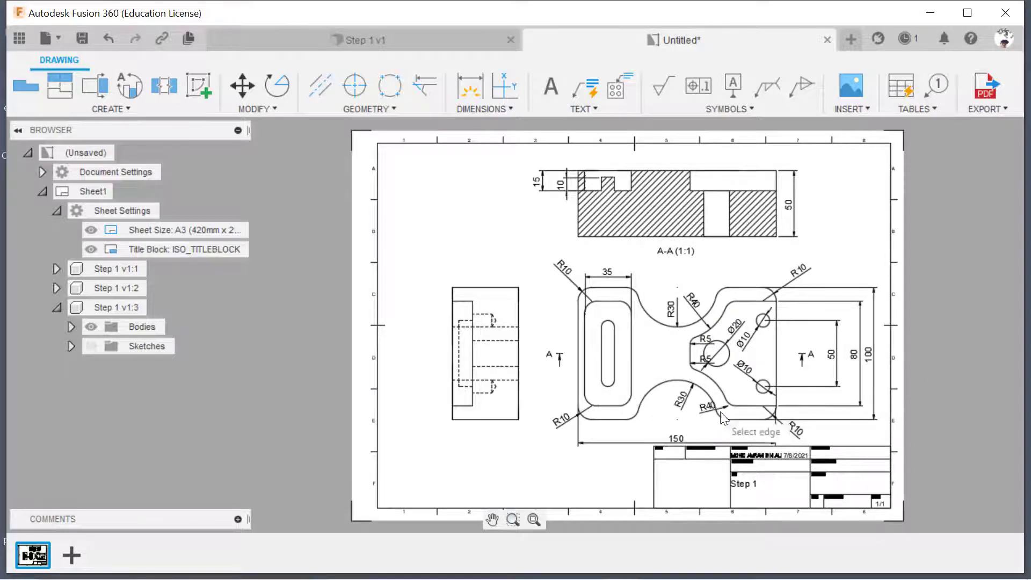
right_click(705, 406)
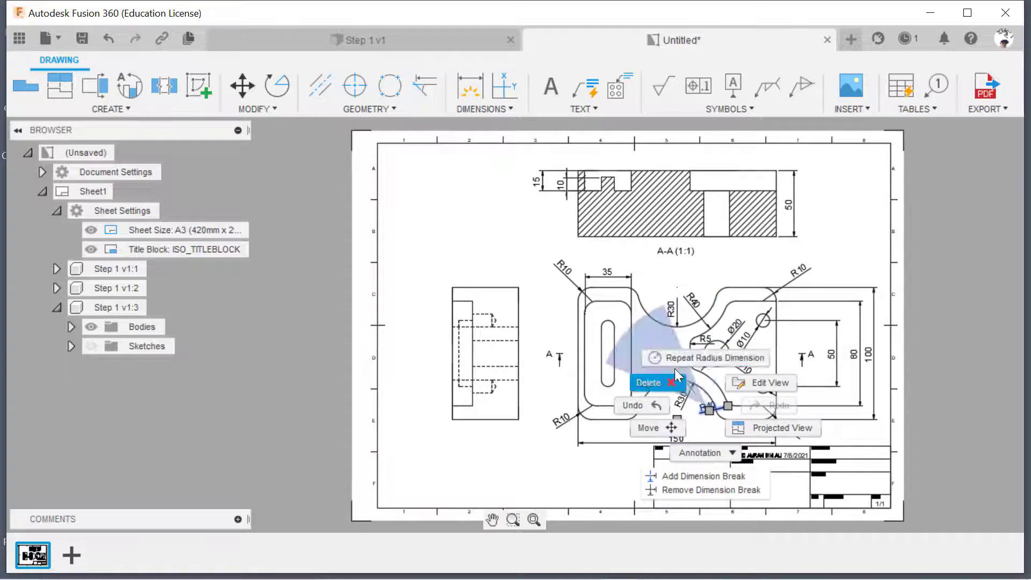
click(654, 380)
click(482, 109)
click(494, 217)
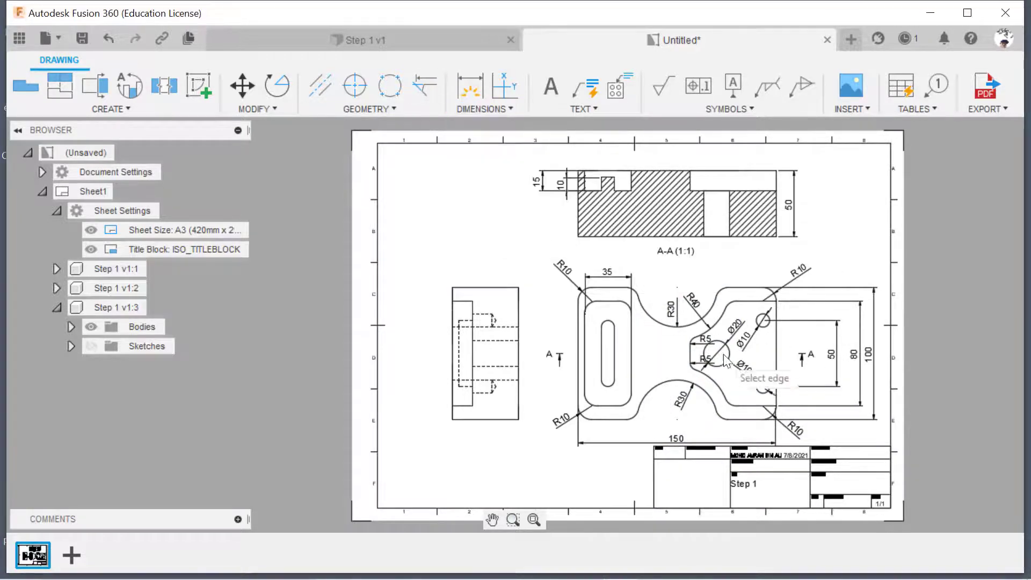
click(715, 391)
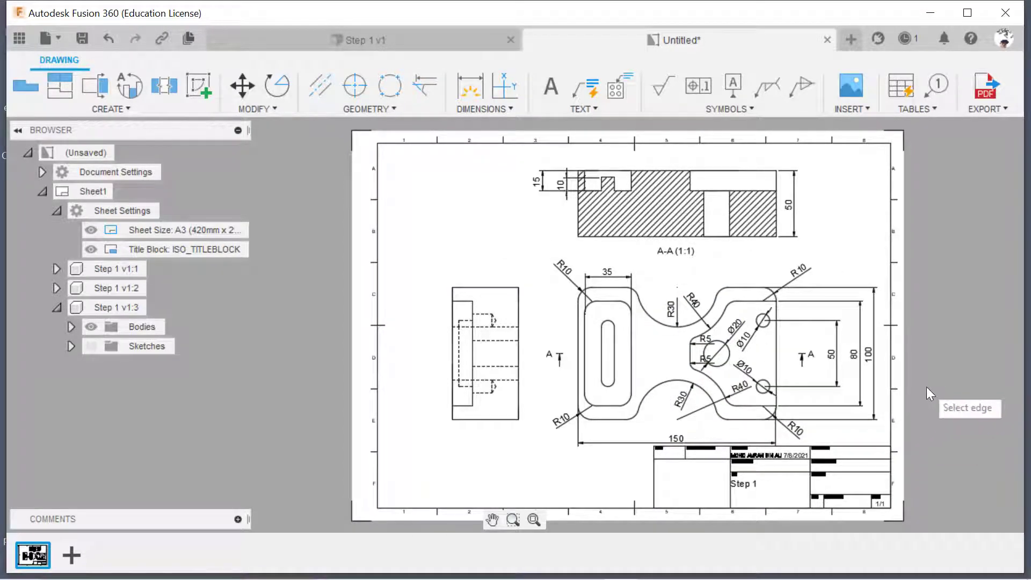
Step: Add R10 radius dimensions to the four remaining inner fillets
click(725, 296)
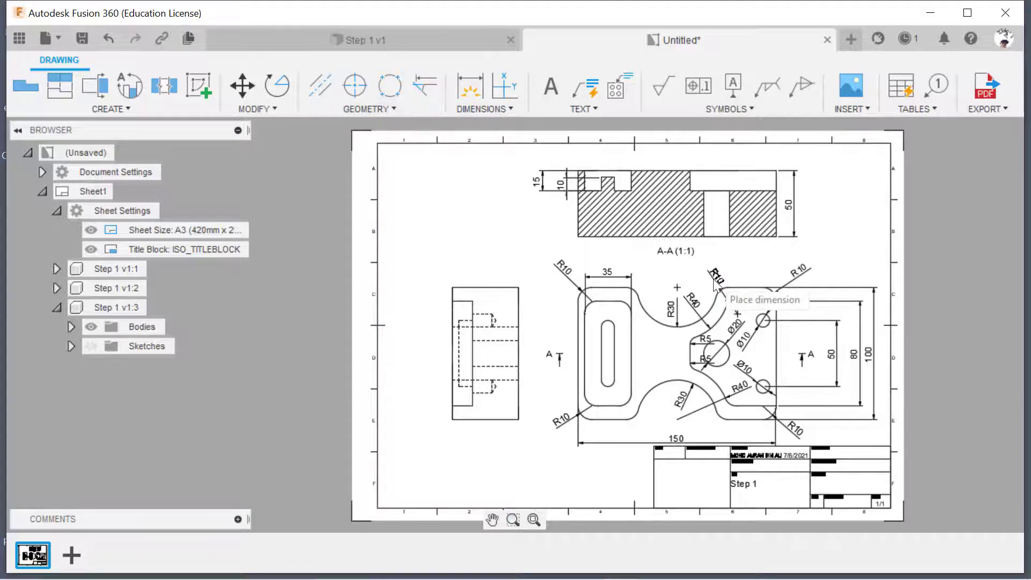
click(716, 276)
click(724, 414)
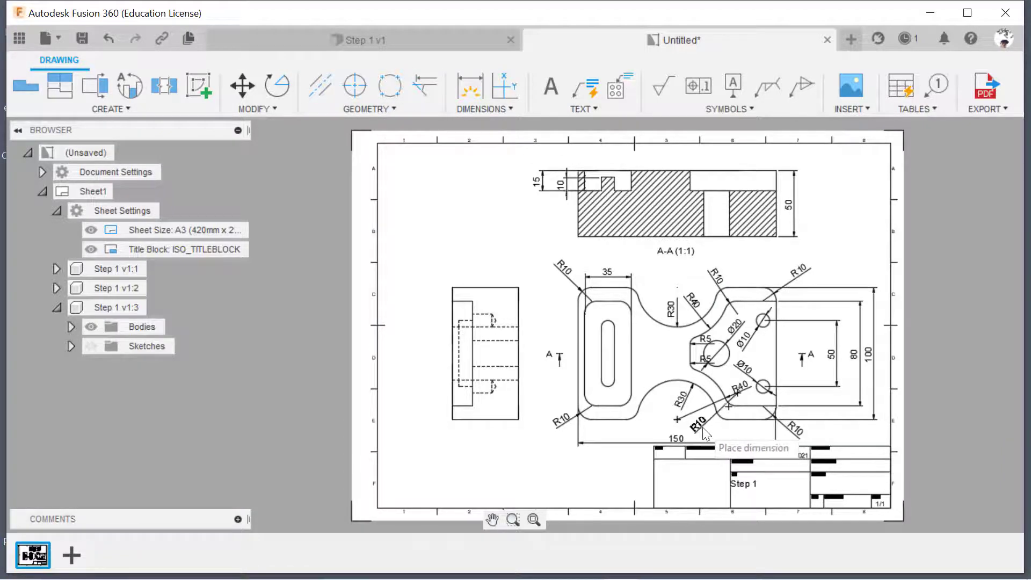
click(708, 429)
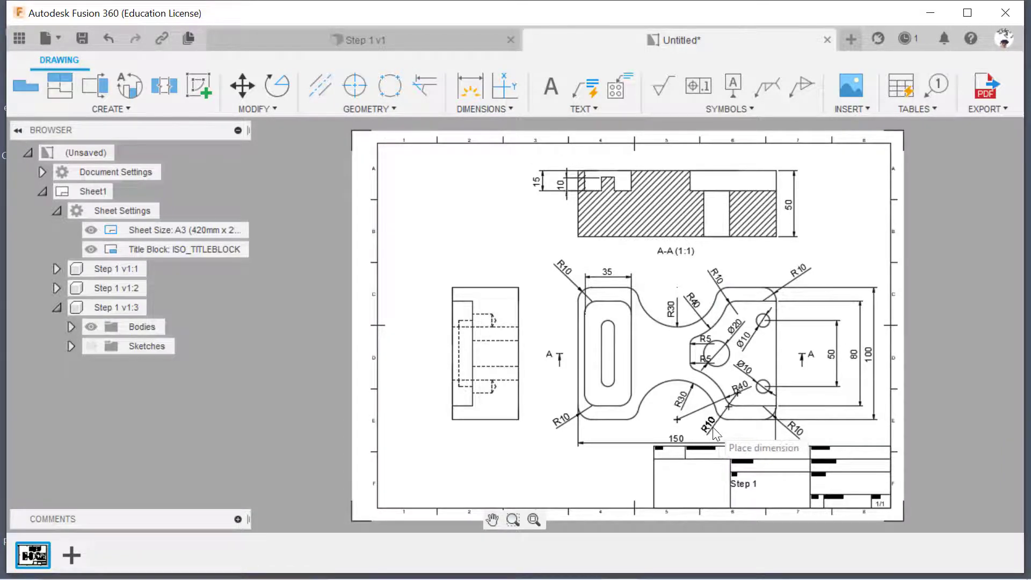
click(637, 411)
click(639, 293)
click(646, 280)
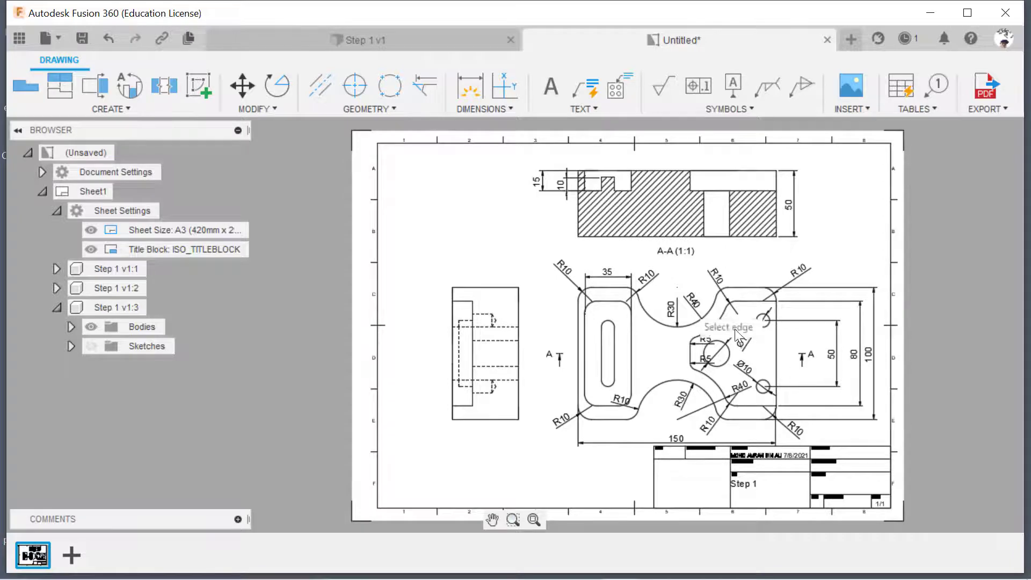
Step: Dimension the top view's upper small hole at 10 and the central hole at 45 from the right end
click(481, 109)
click(763, 320)
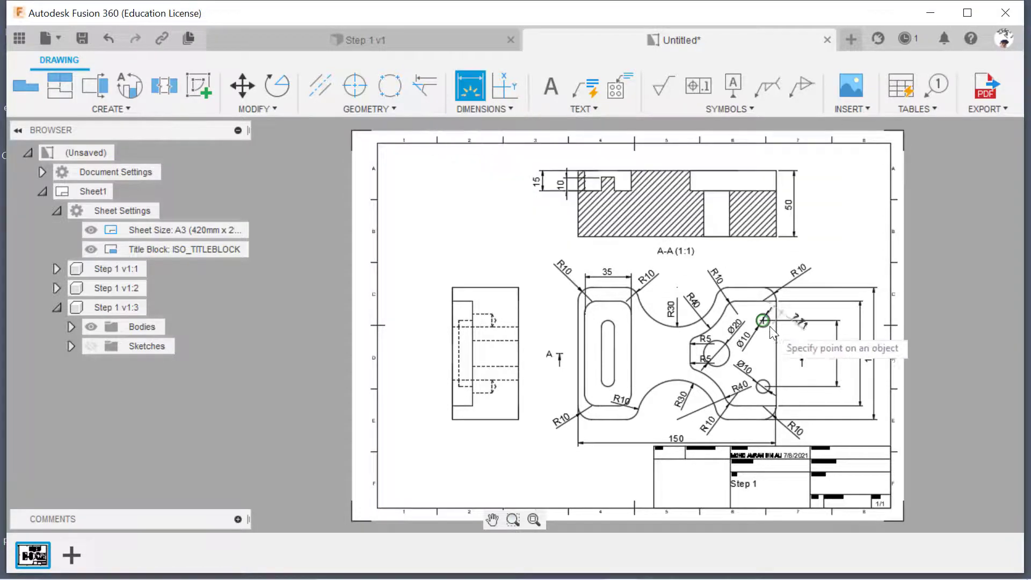
click(769, 263)
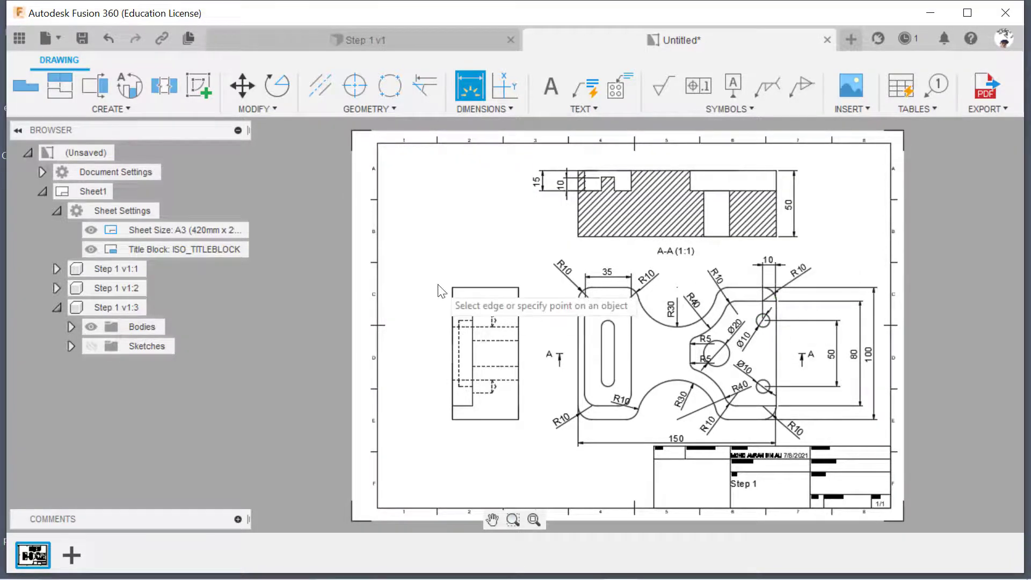
click(716, 355)
click(776, 349)
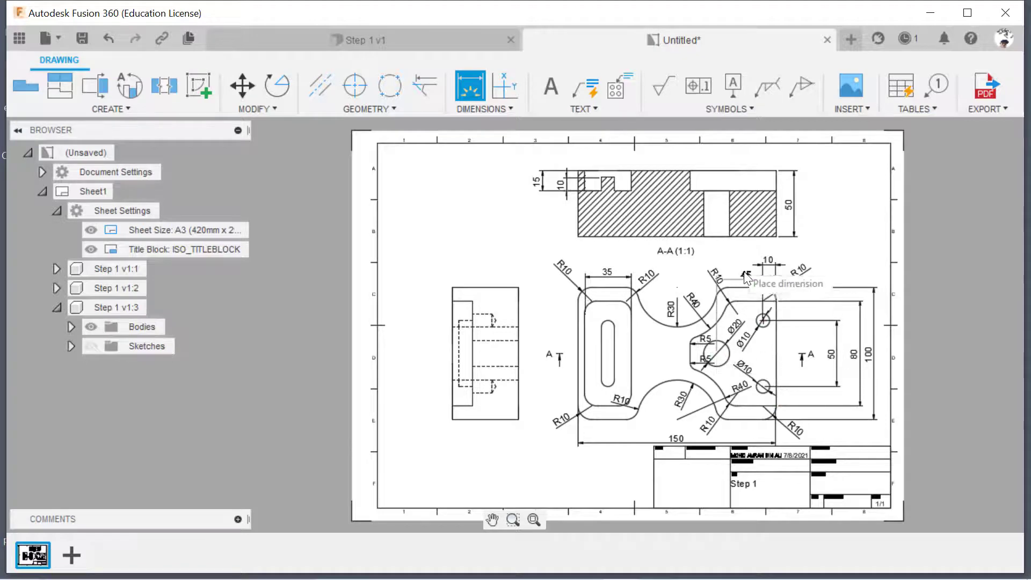
click(729, 259)
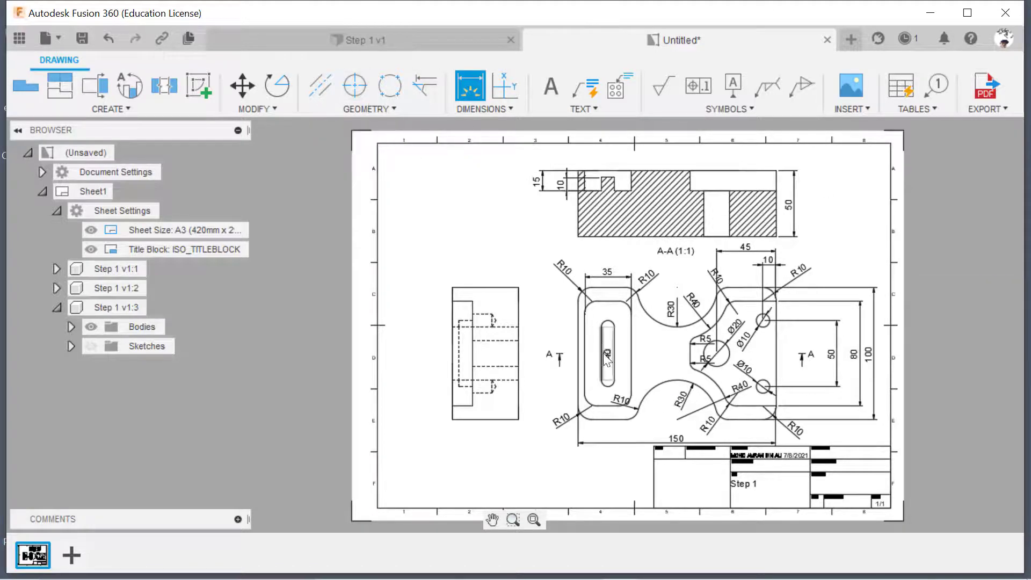
click(488, 114)
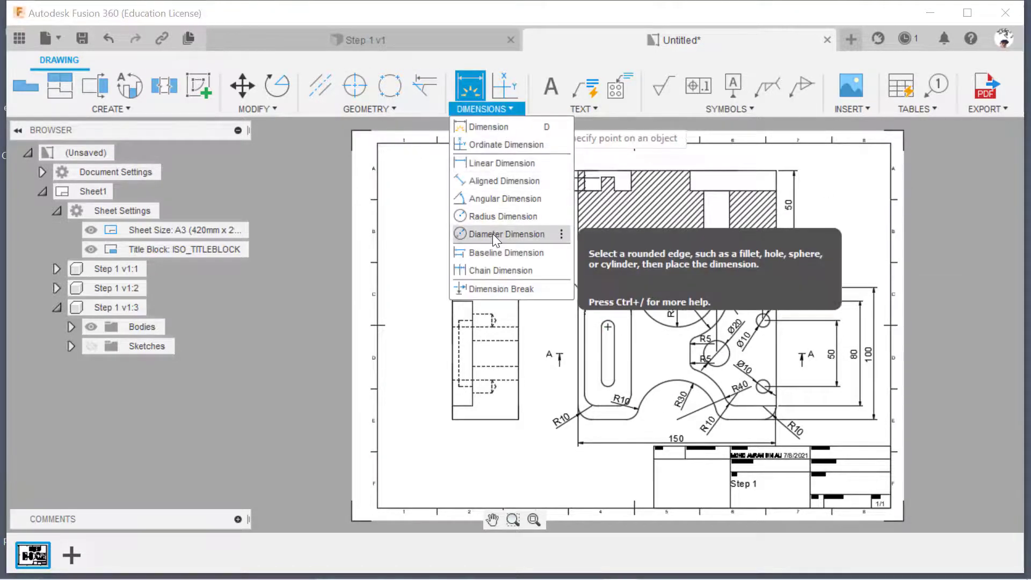
Step: Add a Ø10 diameter to the slot end and a 40 slot length dimension
click(492, 214)
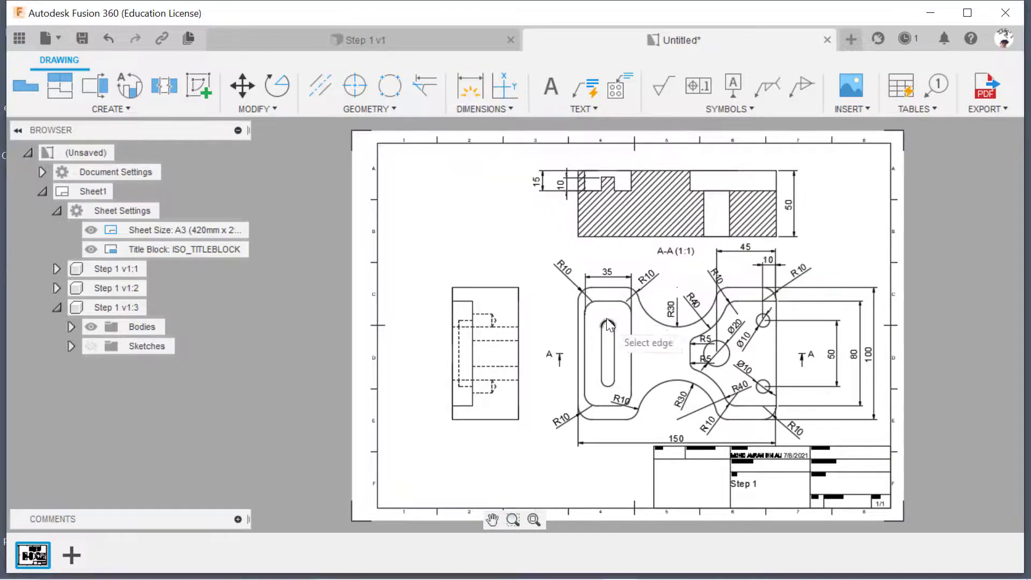
click(560, 299)
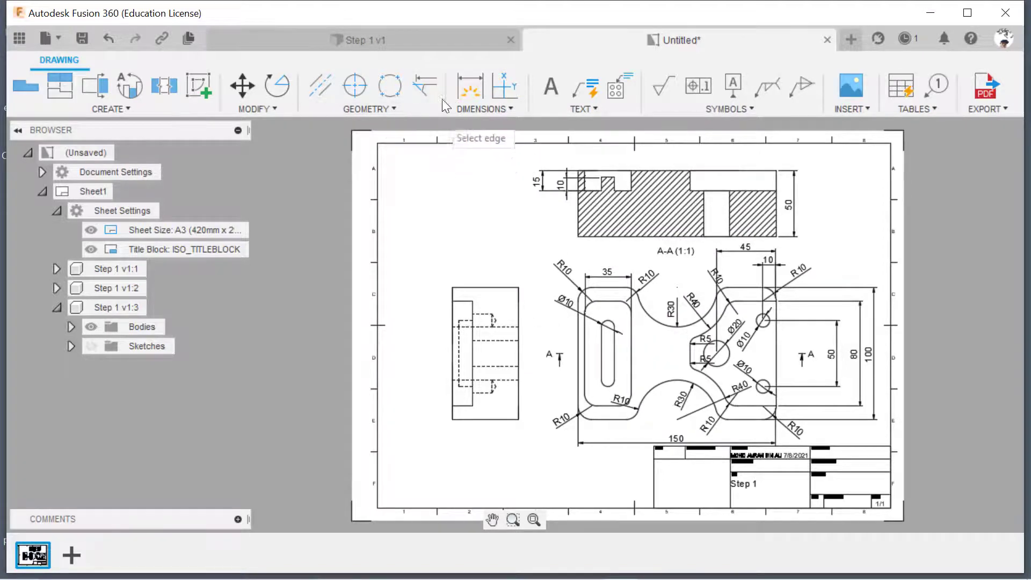
click(485, 109)
click(475, 127)
click(609, 326)
click(608, 379)
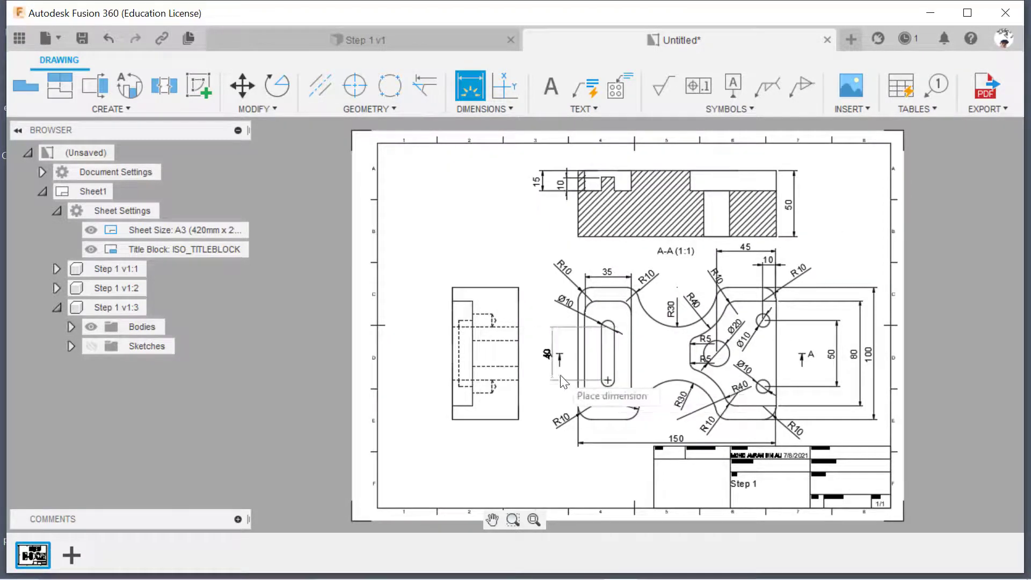
click(531, 376)
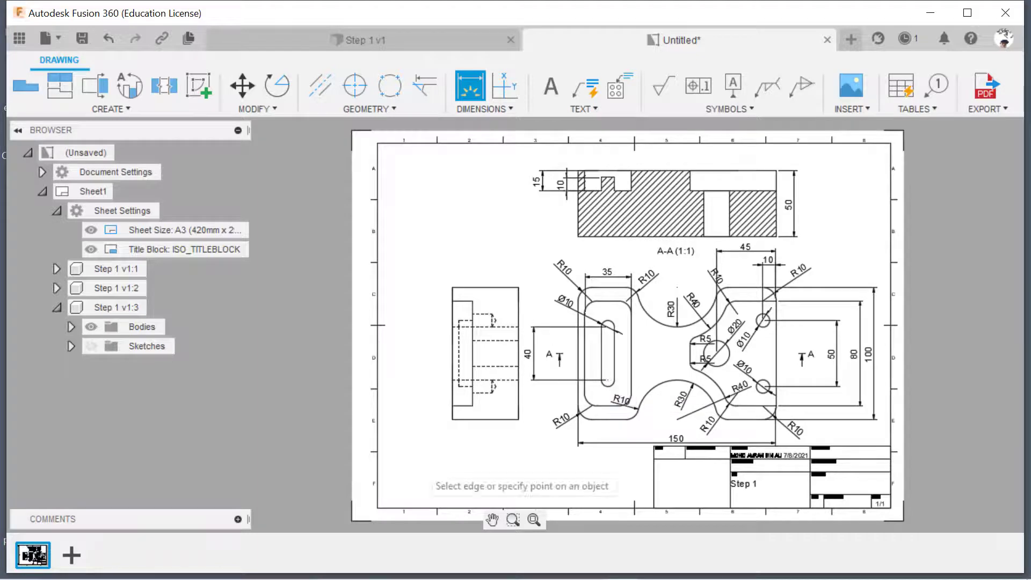
Step: Locate the slot with 5 and 22.5 offsets from the left edge, moving 22.5 lower
click(481, 109)
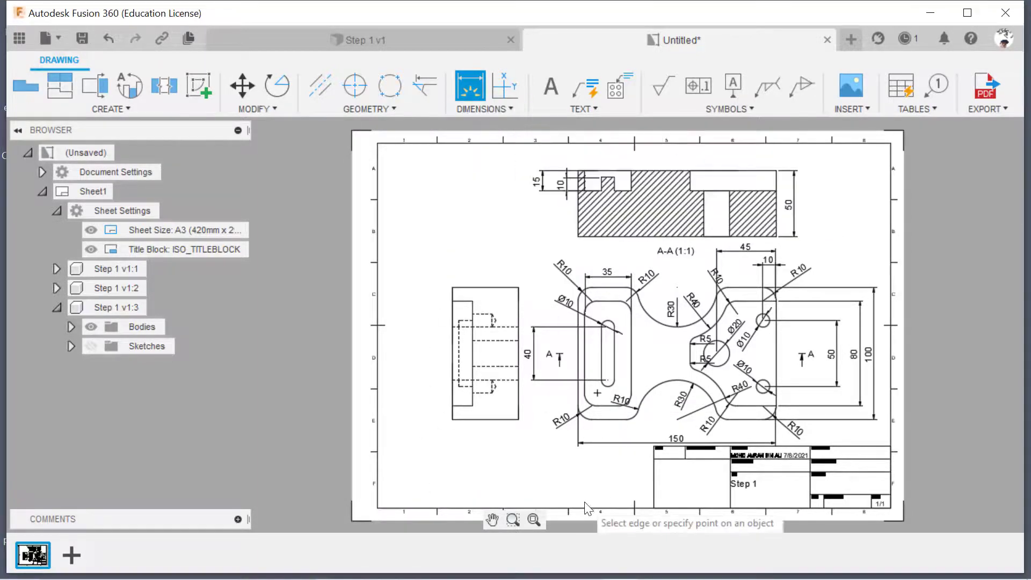
click(591, 407)
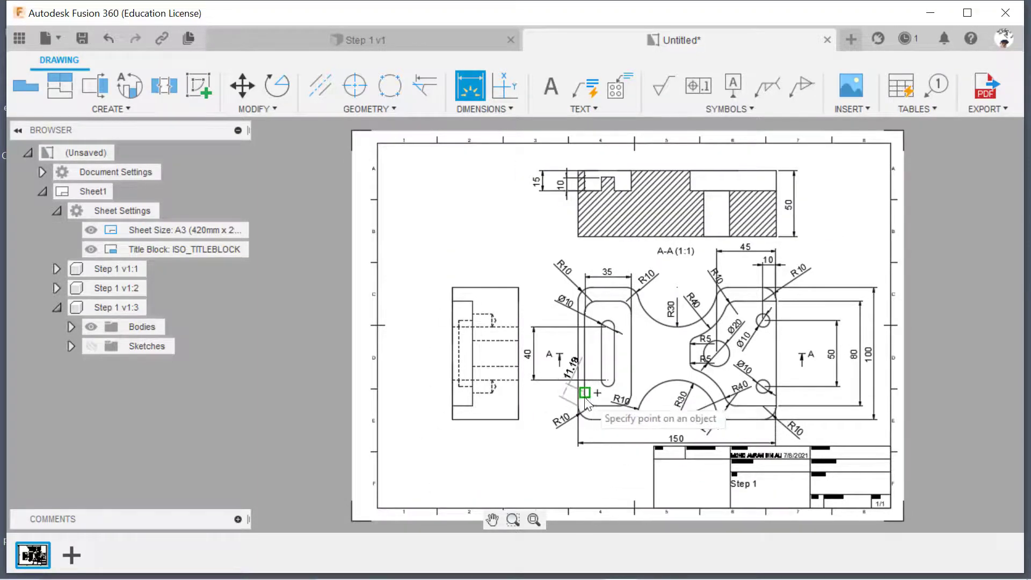
click(583, 459)
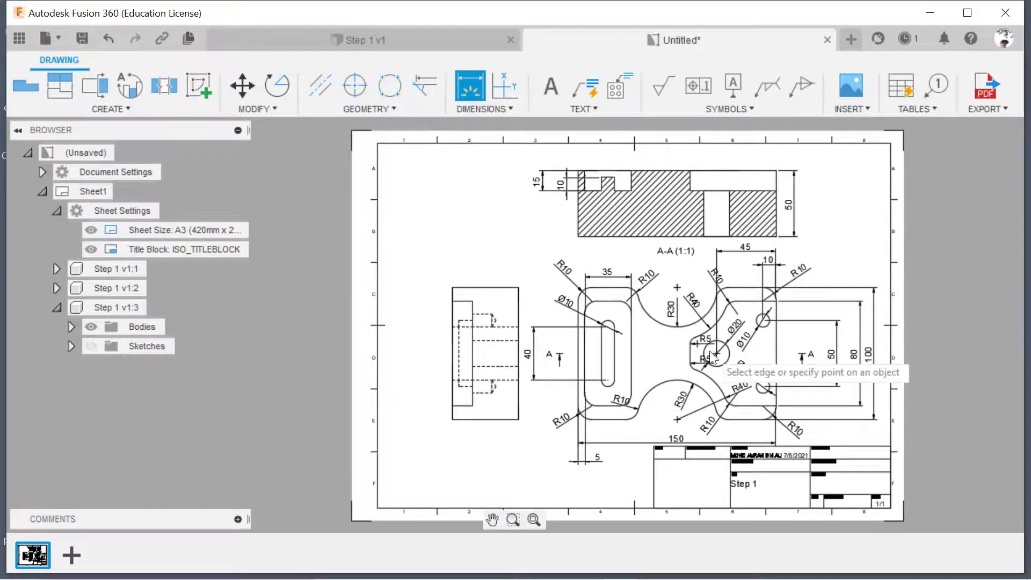
click(466, 108)
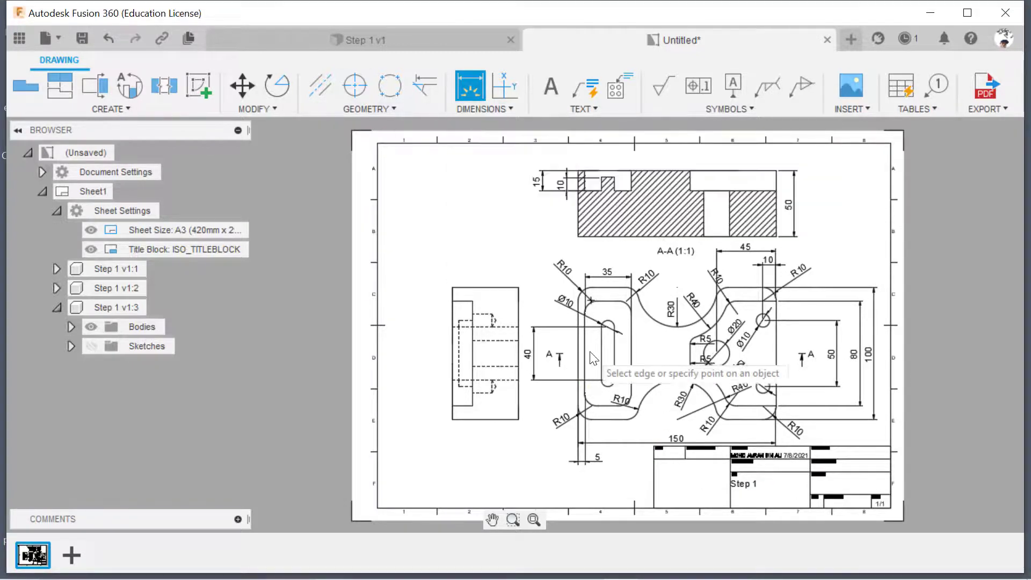
click(607, 380)
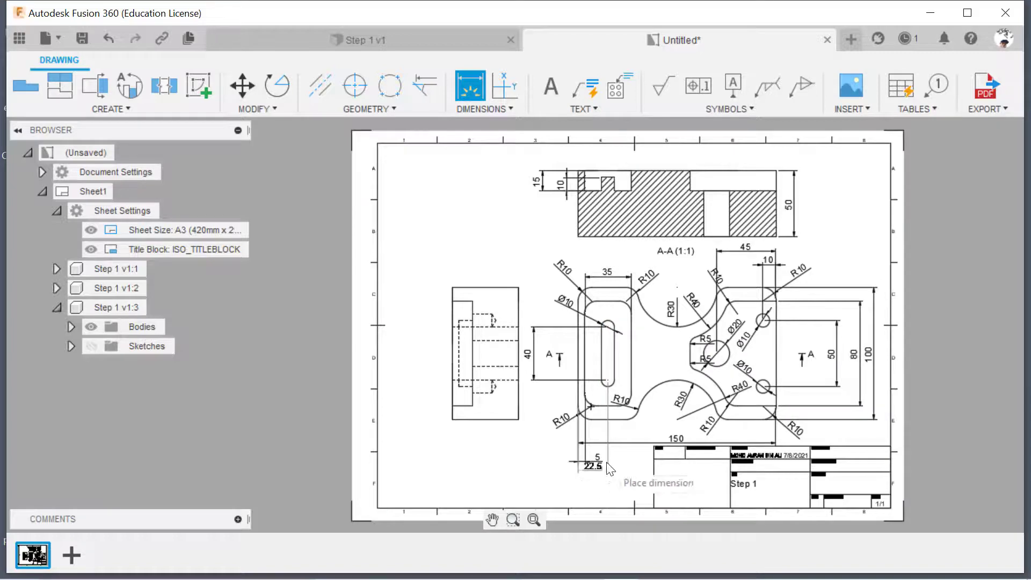
click(607, 470)
key(Escape)
key(Escape)
click(600, 467)
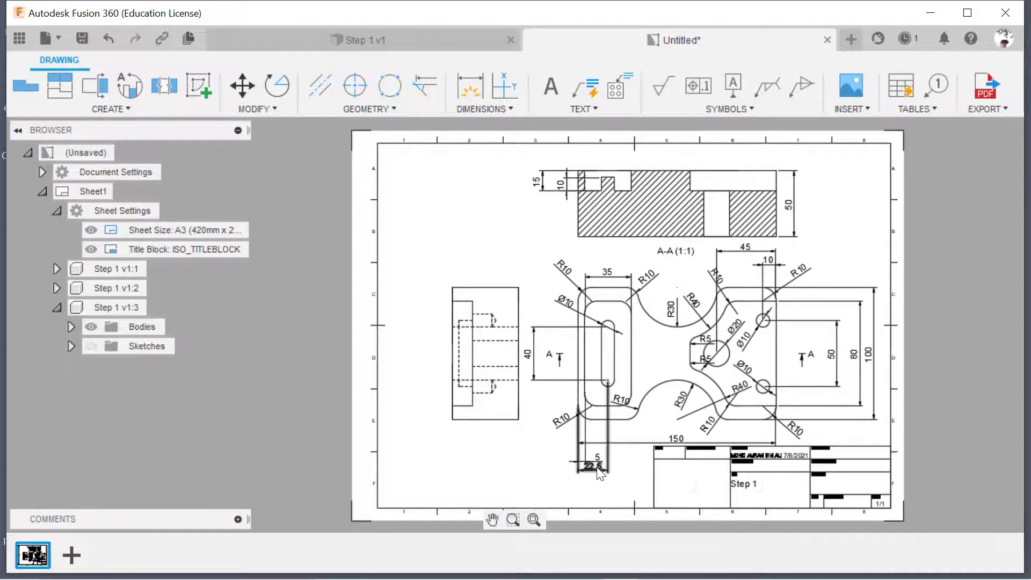
drag(615, 480, 610, 492)
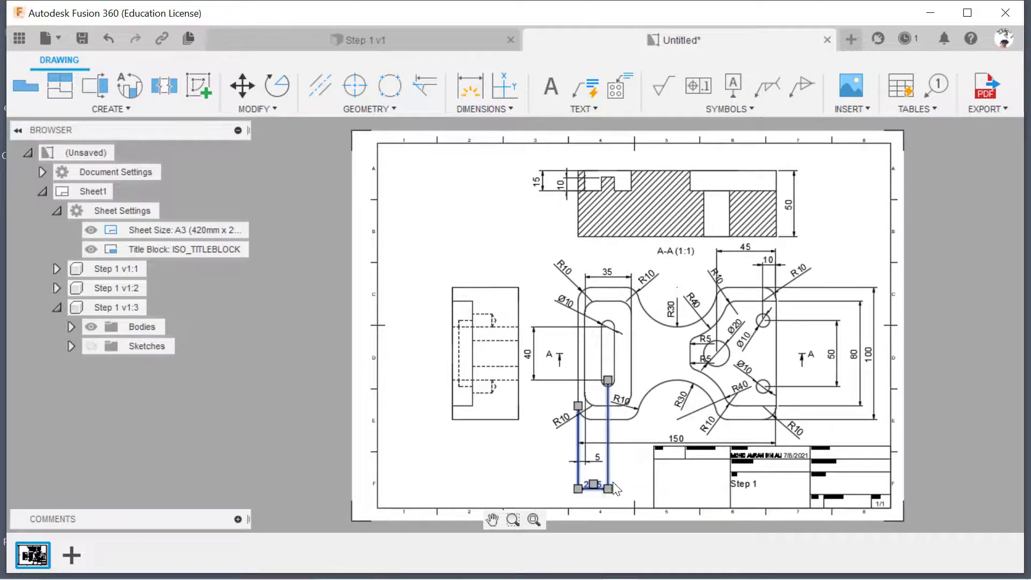
click(634, 467)
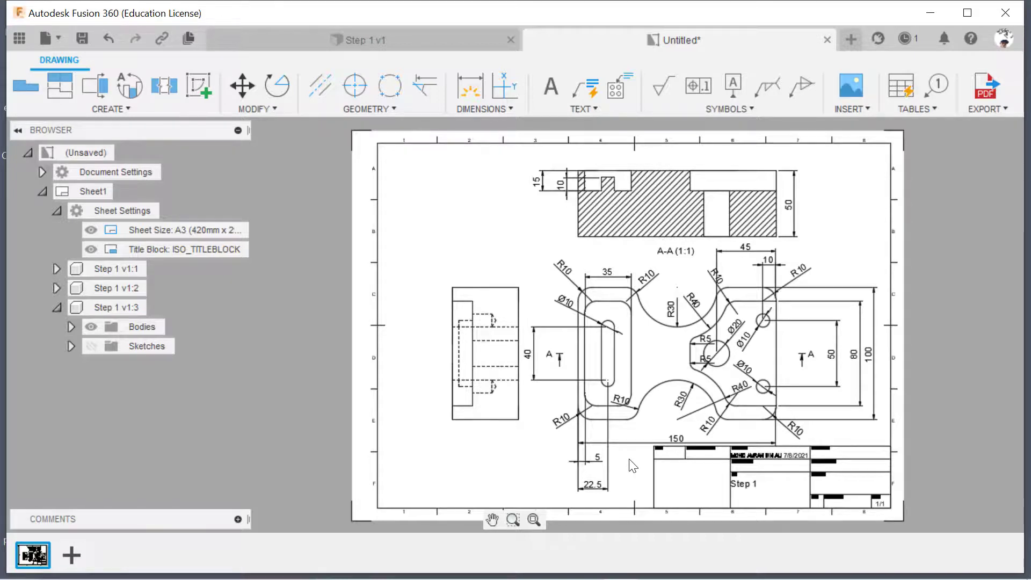
Step: Place 15 and 18 horizontal dimensions from the side view's top corners above the view
click(484, 109)
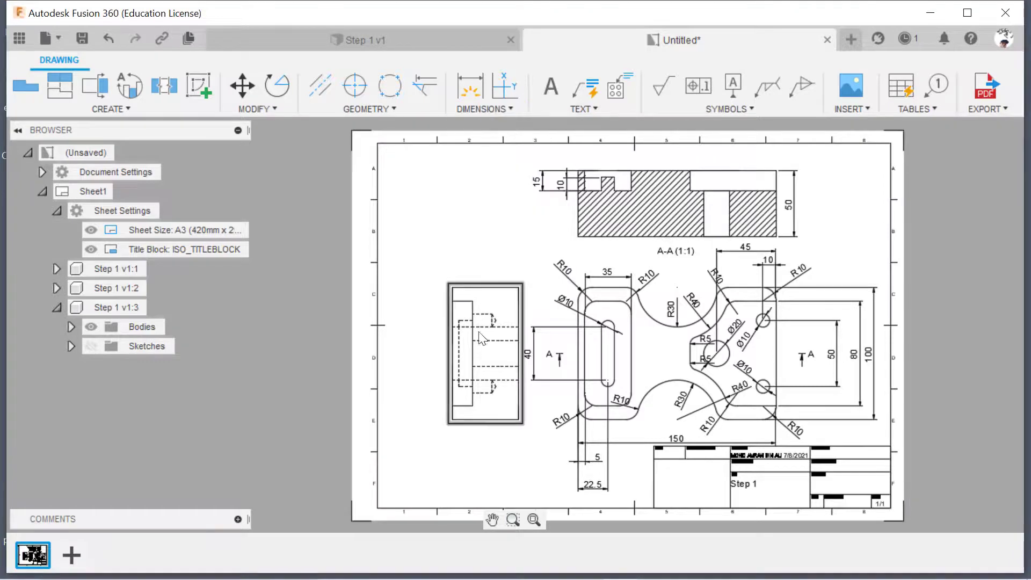
click(484, 108)
click(483, 129)
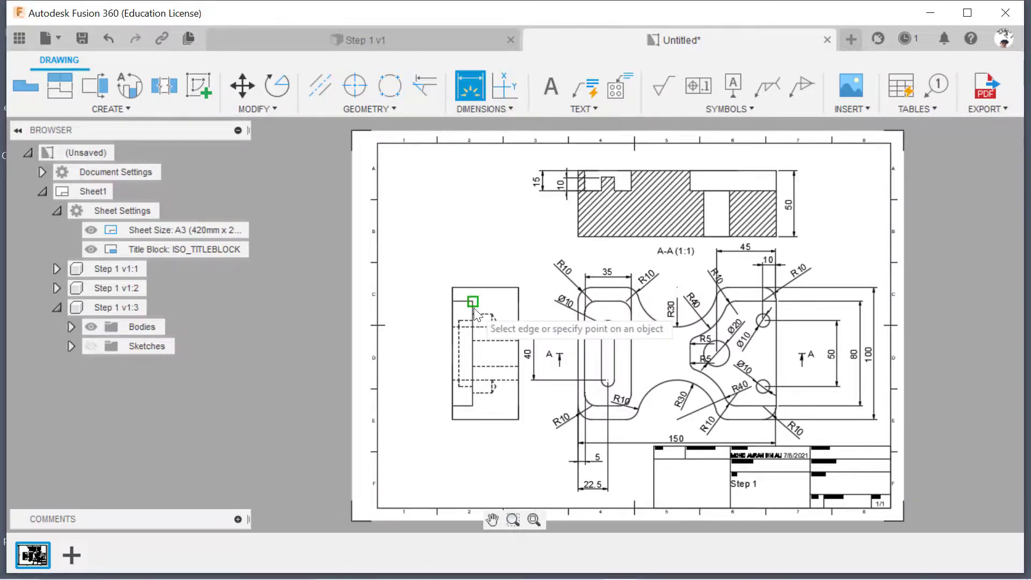
click(473, 301)
click(464, 271)
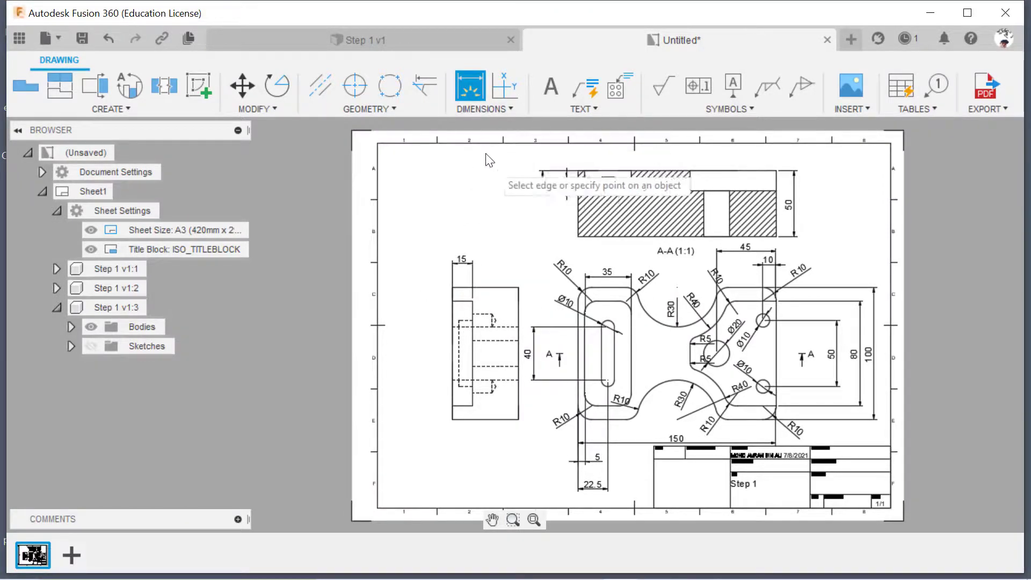
click(492, 319)
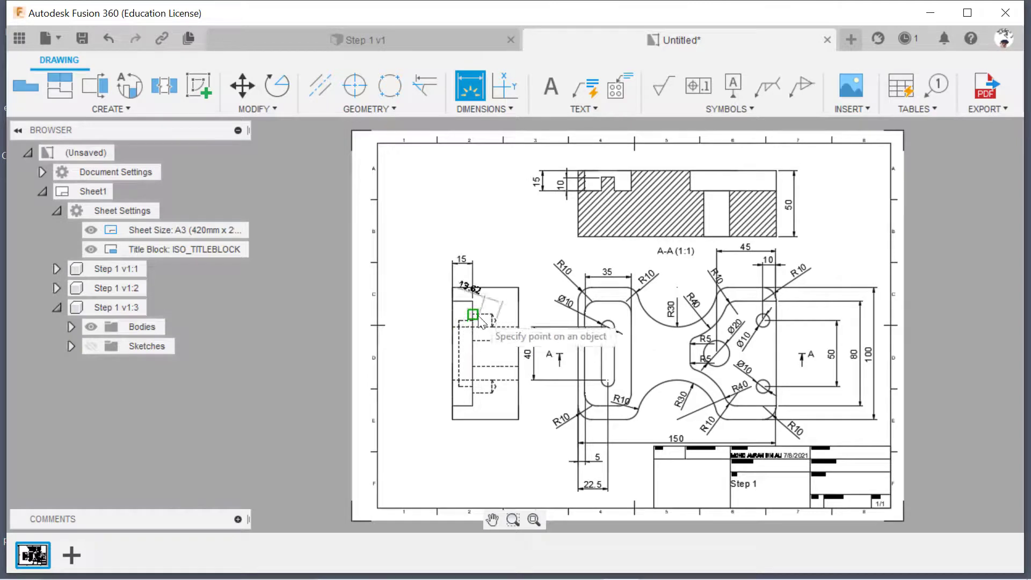
click(492, 262)
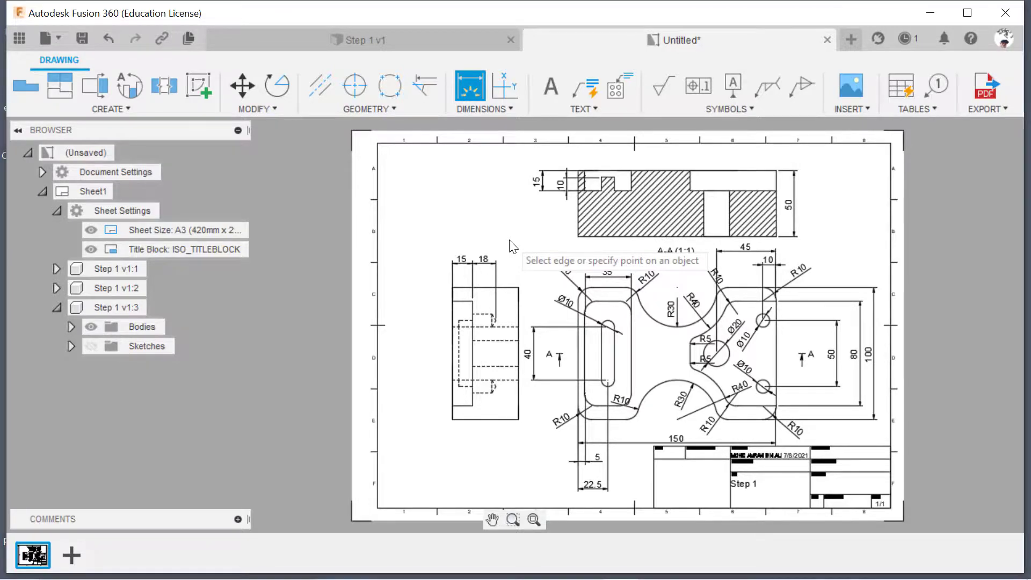
click(476, 110)
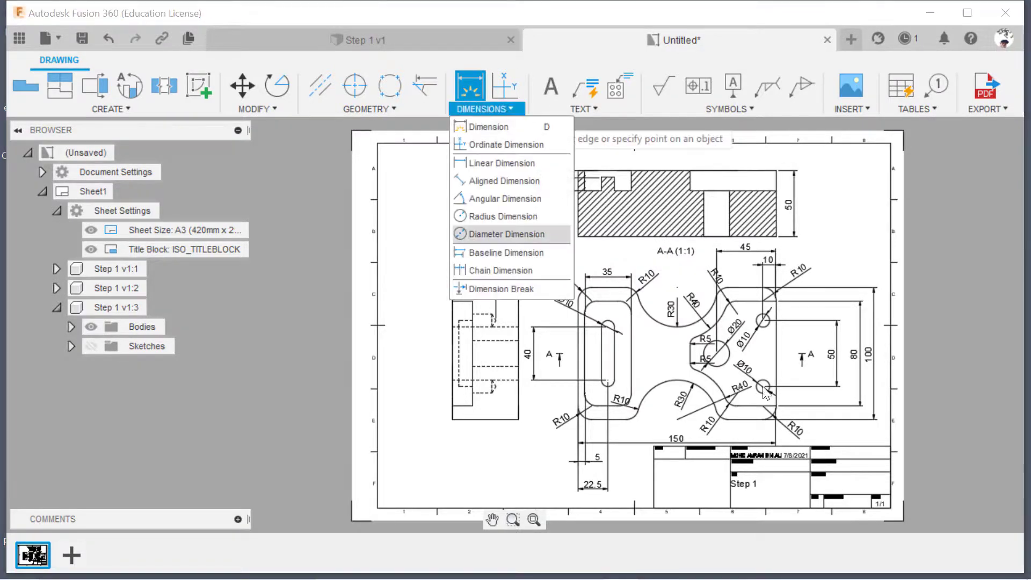
Step: Add a 10 dimension from the lower hole to the right edge and an 80 height at left
click(513, 144)
click(764, 386)
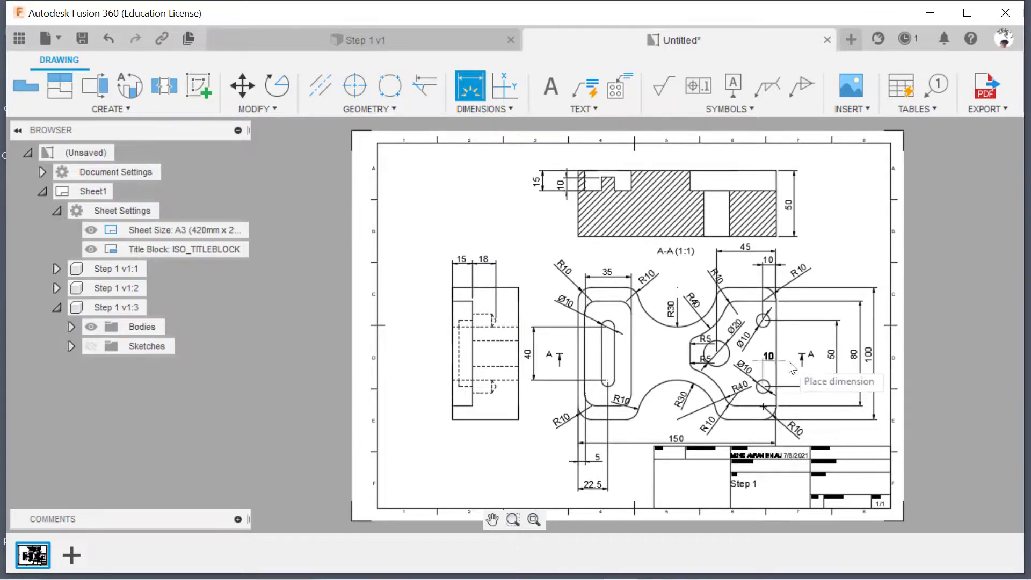
click(766, 363)
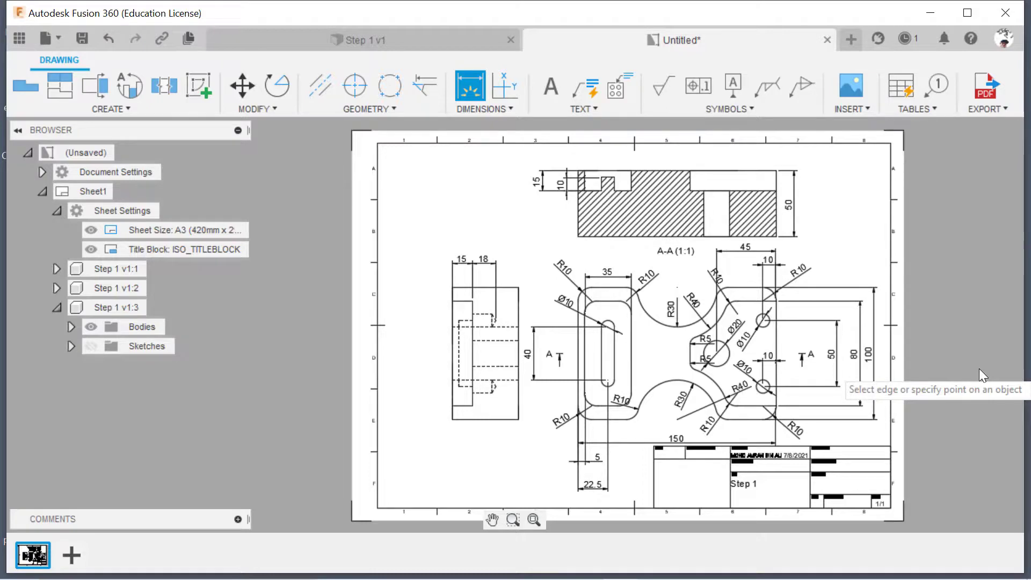
click(617, 300)
click(616, 405)
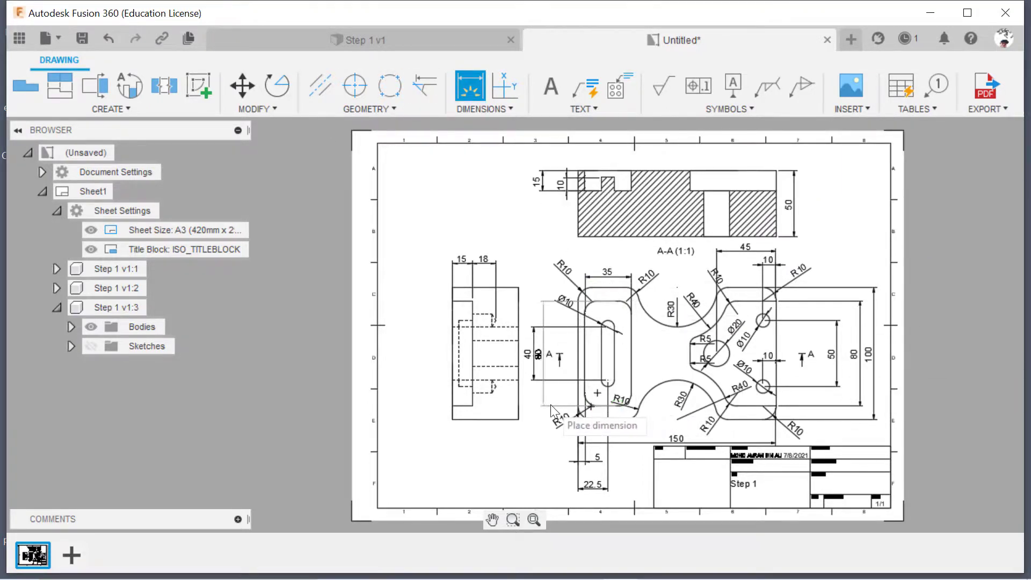
click(543, 400)
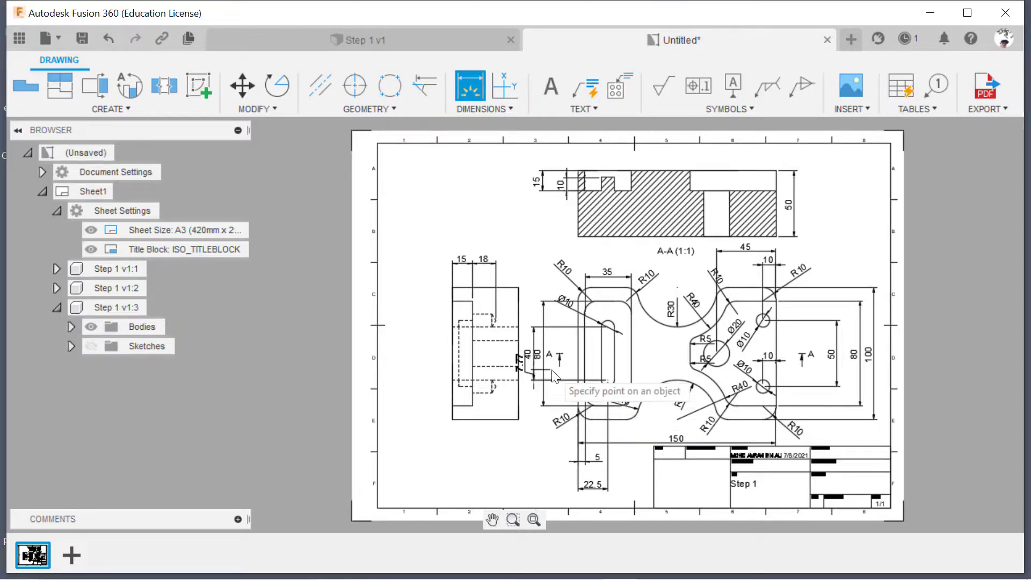
key(Escape)
Step: Move the side view left and reposition the 80 dimension between the side and top views
drag(555, 407, 531, 299)
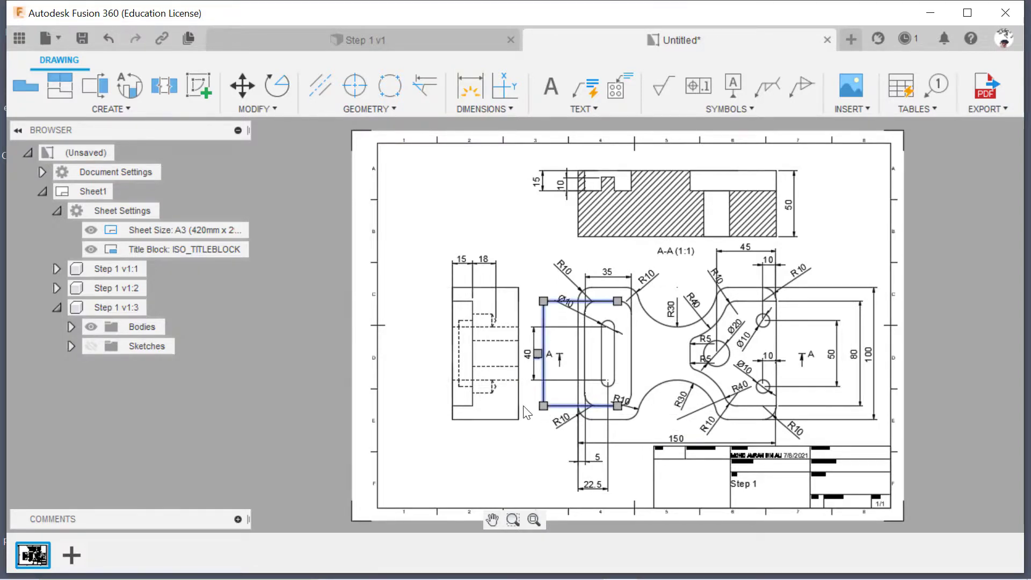
click(530, 298)
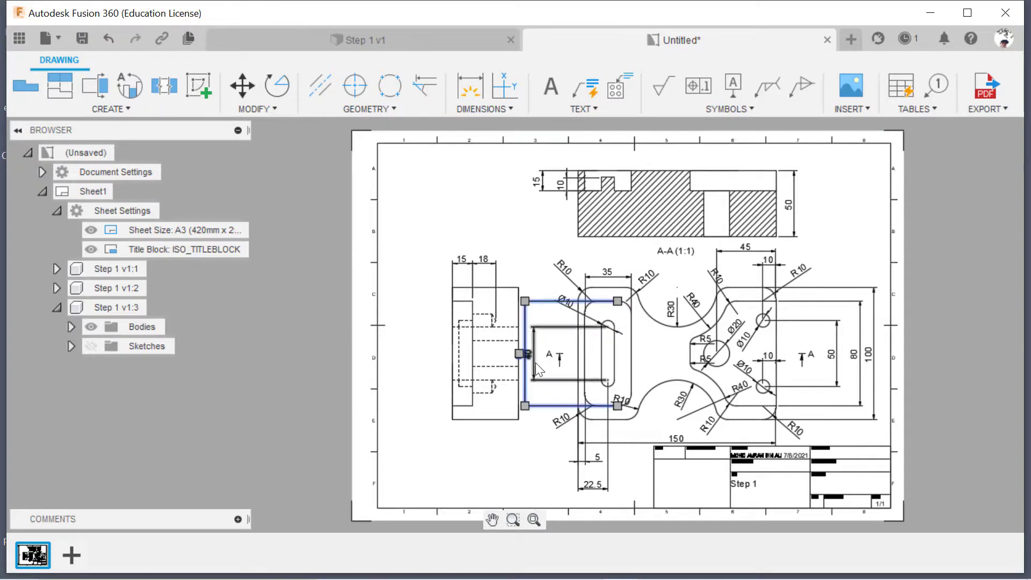
click(534, 327)
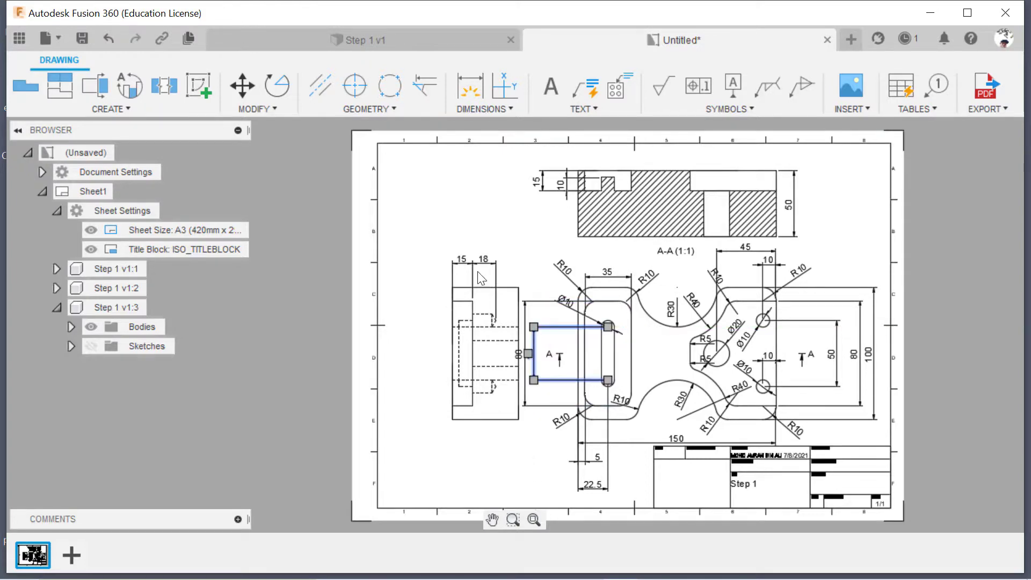
drag(478, 272, 438, 285)
click(529, 308)
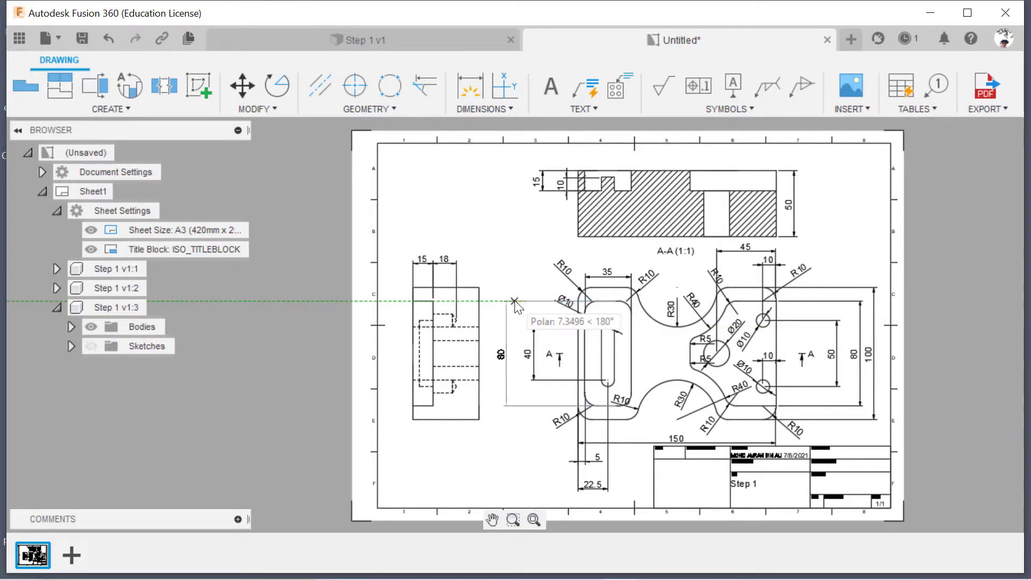
click(505, 301)
click(490, 448)
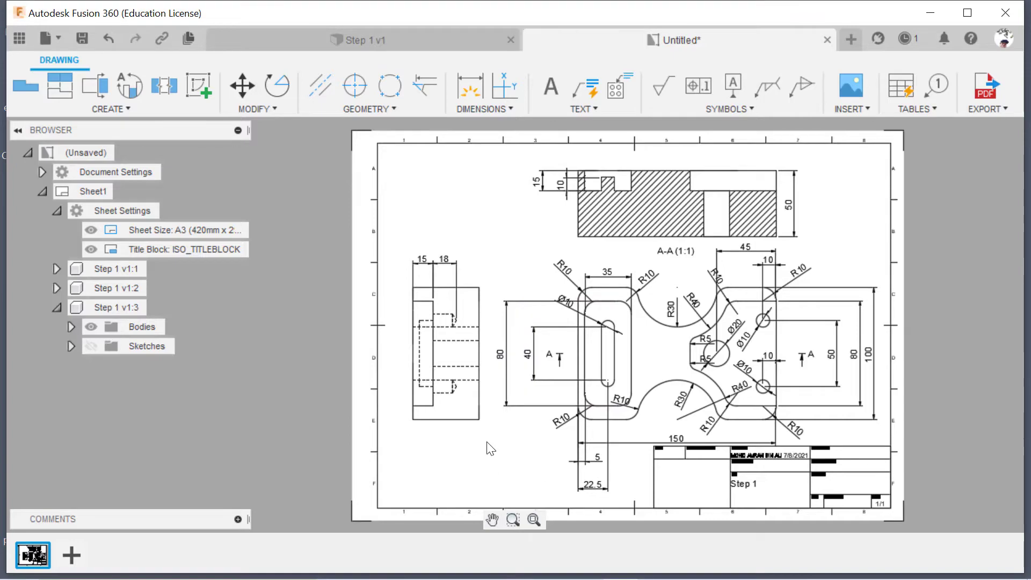